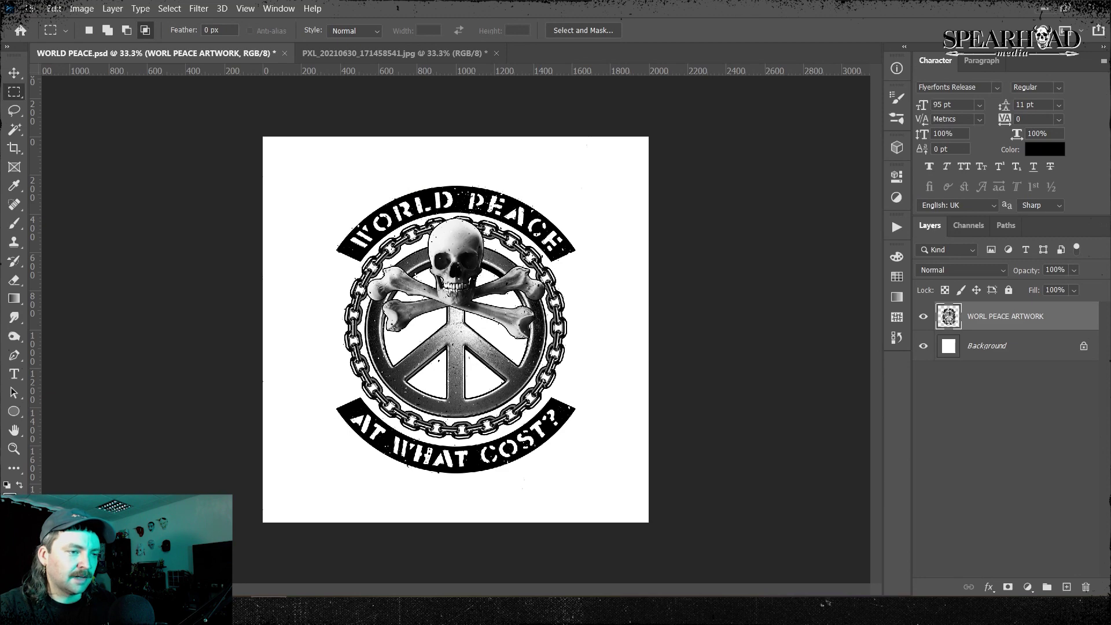
# - Look at the camouflage fabric photo and return to the WORLD PEACE.psd artwork
pyautogui.click(394, 52)
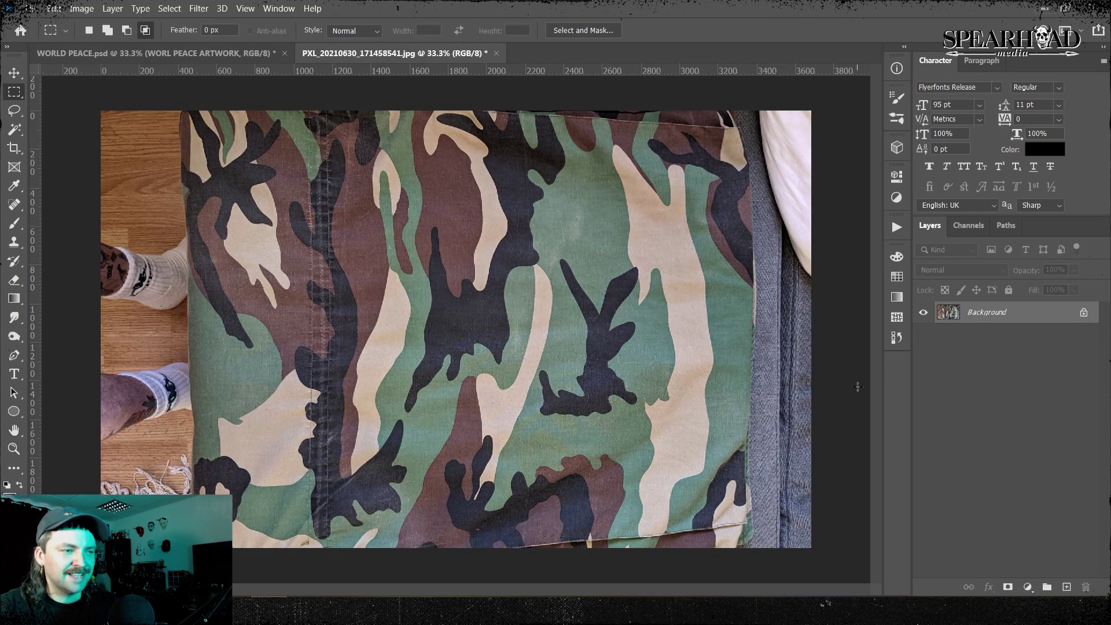
pyautogui.click(244, 58)
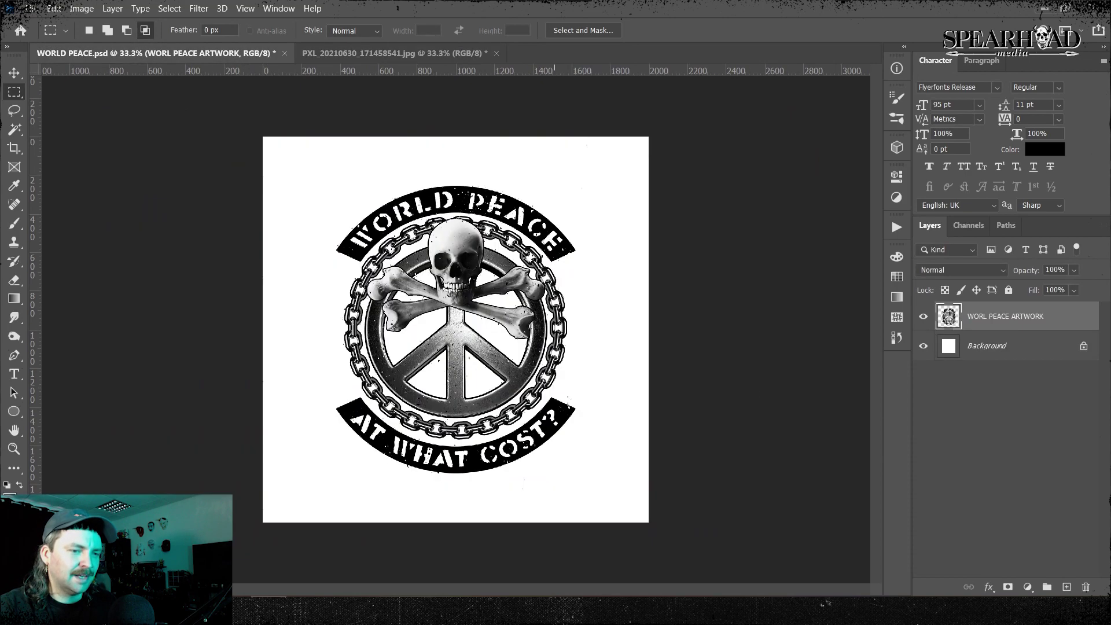
# - Duplicate the artwork layer, keeping the hidden original below the unlocked white background layer and the copy selected on top
pyautogui.rightClick(1014, 323)
pyautogui.click(903, 69)
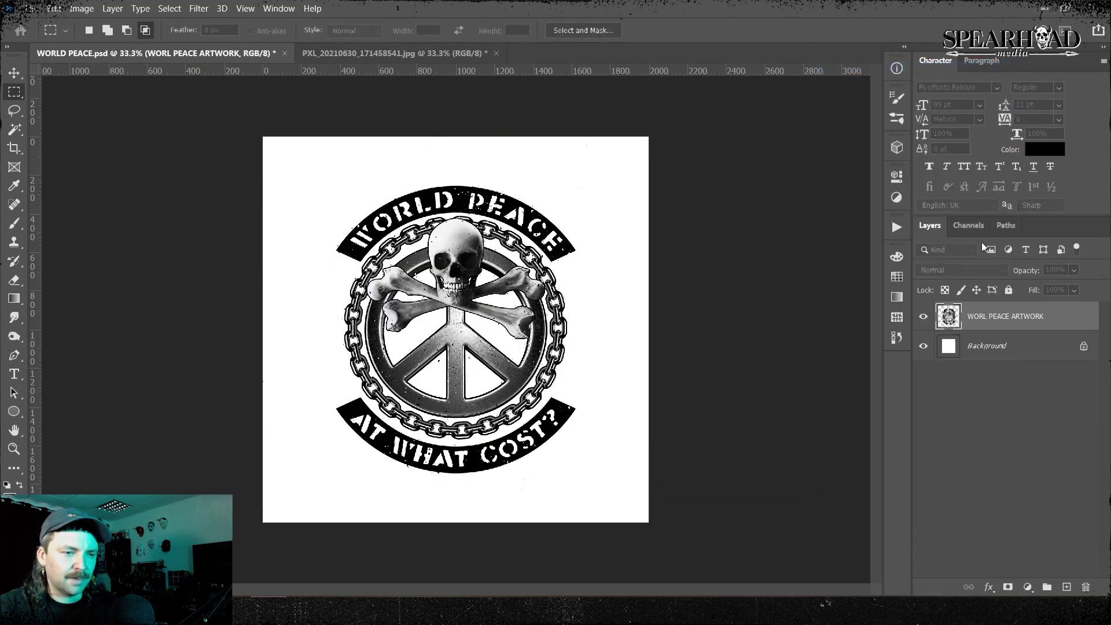
pyautogui.press('Return')
pyautogui.click(923, 346)
pyautogui.click(1084, 376)
pyautogui.moveTo(1023, 353); pyautogui.dragTo(1022, 387)
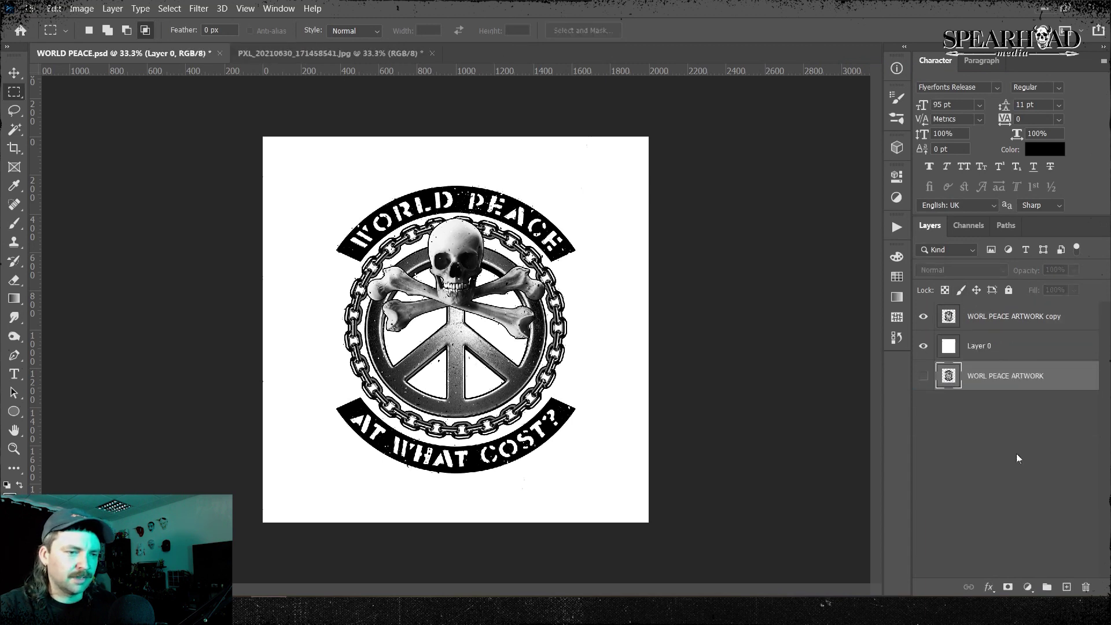
pyautogui.click(1000, 328)
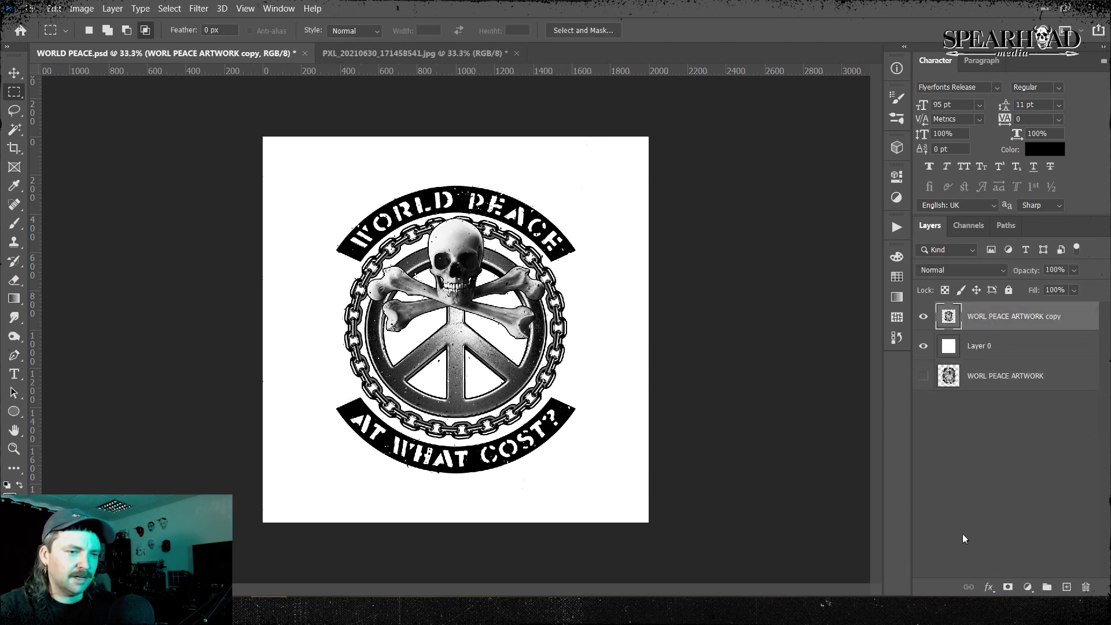
# - Add a Threshold adjustment layer above the artwork copy with its level at 132
pyautogui.click(1029, 588)
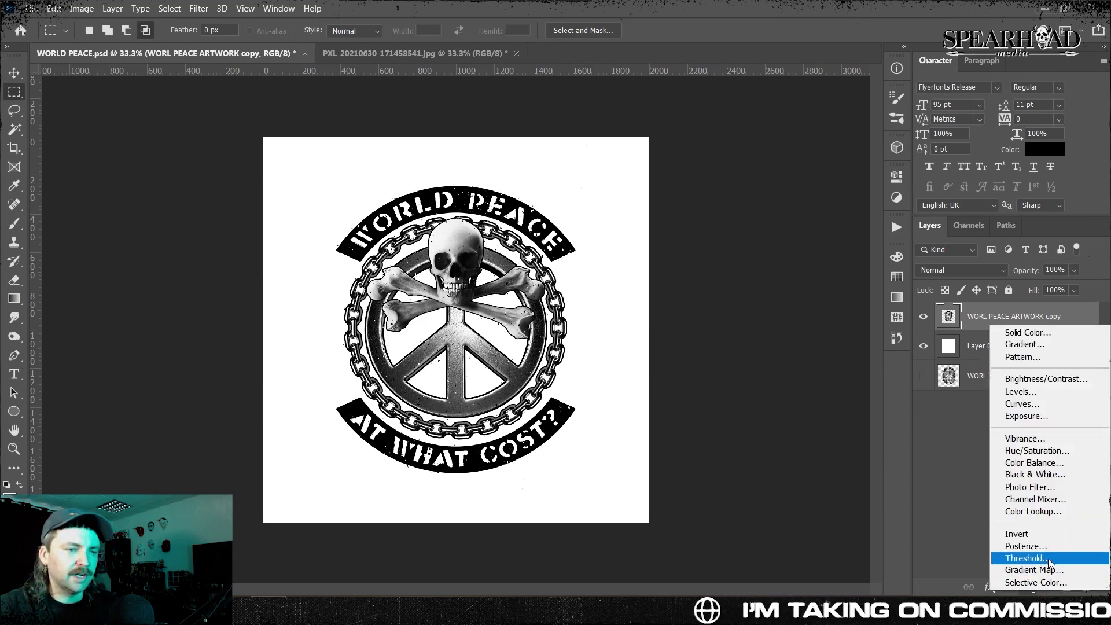
pyautogui.click(1048, 565)
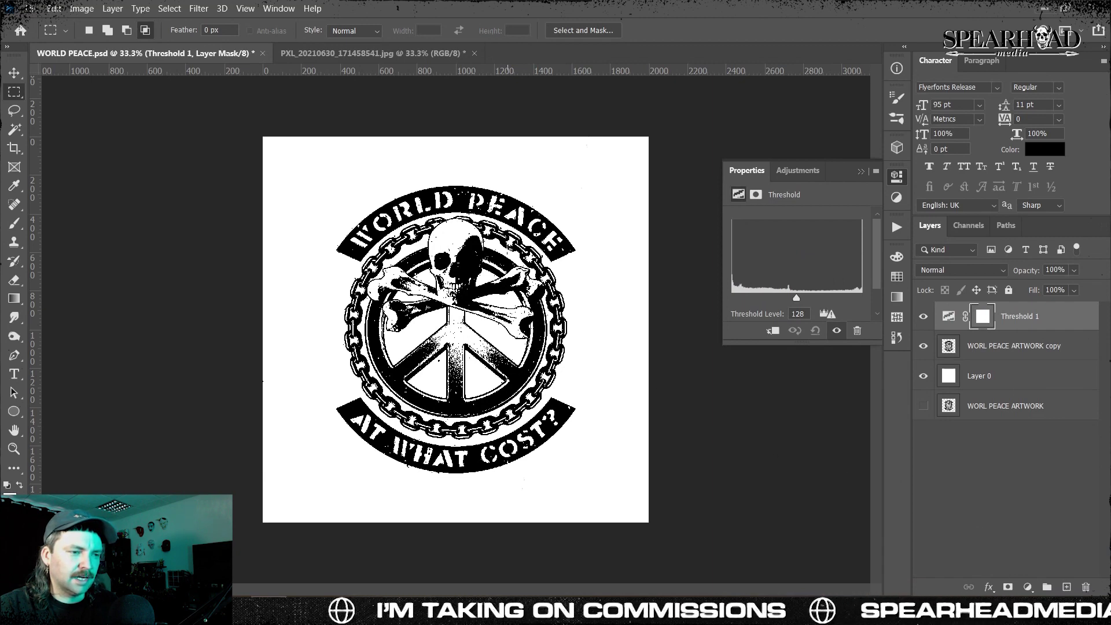
pyautogui.hotkey('ctrl', '+')
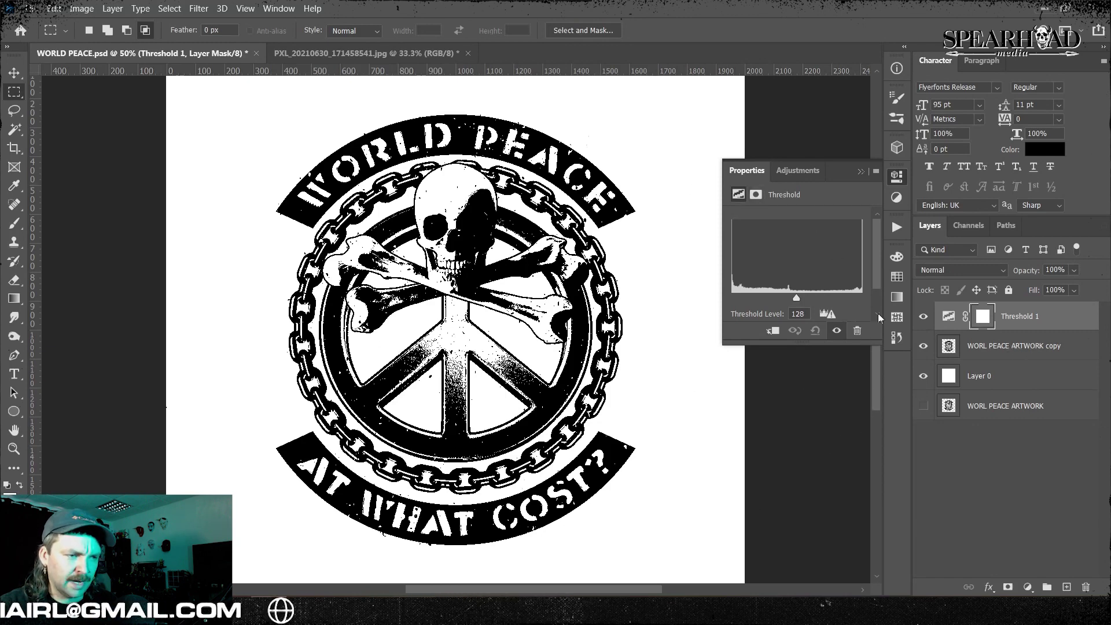
pyautogui.moveTo(797, 297)
pyautogui.mouseDown()
pyautogui.moveTo(810, 297)
pyautogui.moveTo(799, 298)
pyautogui.mouseUp()
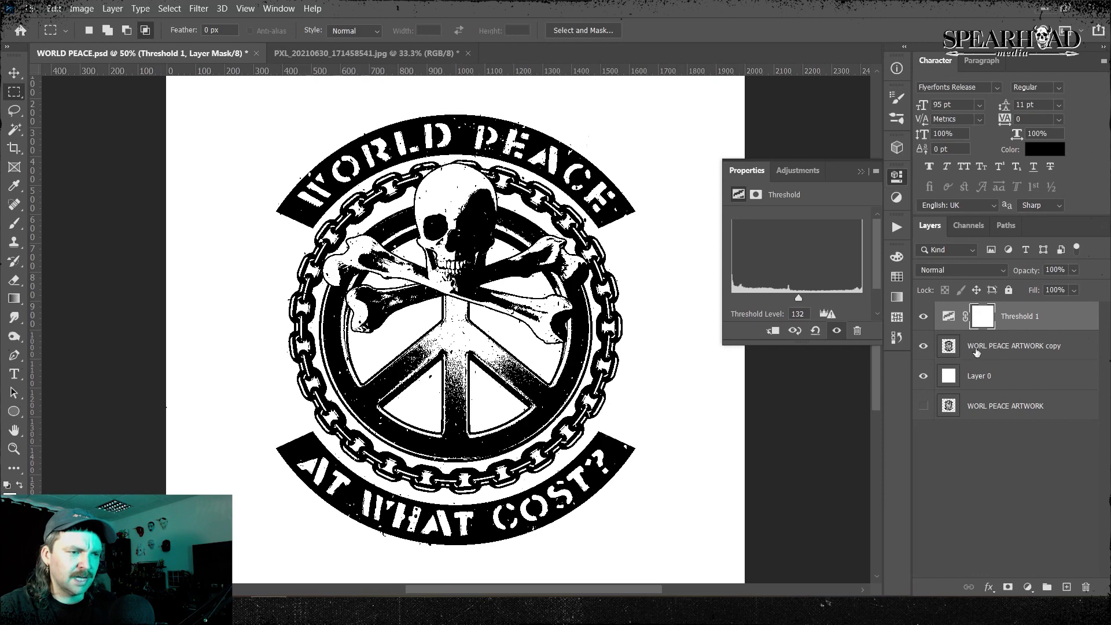
# - Apply the Mosaic pixelate filter to the artwork copy layer with a cell size of 4
pyautogui.click(1009, 346)
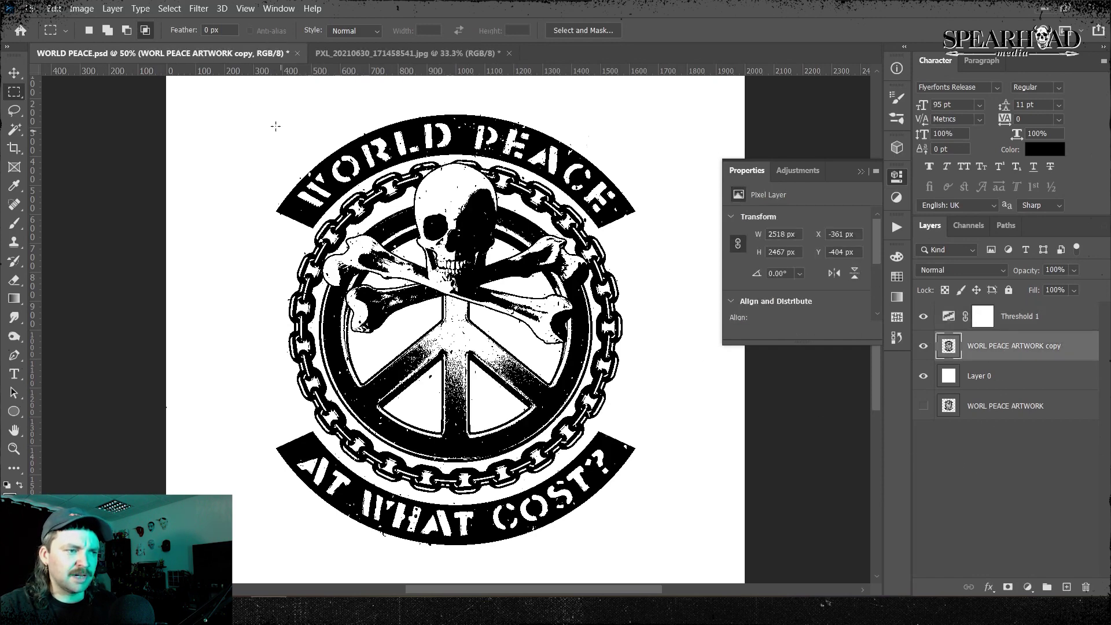
pyautogui.click(198, 8)
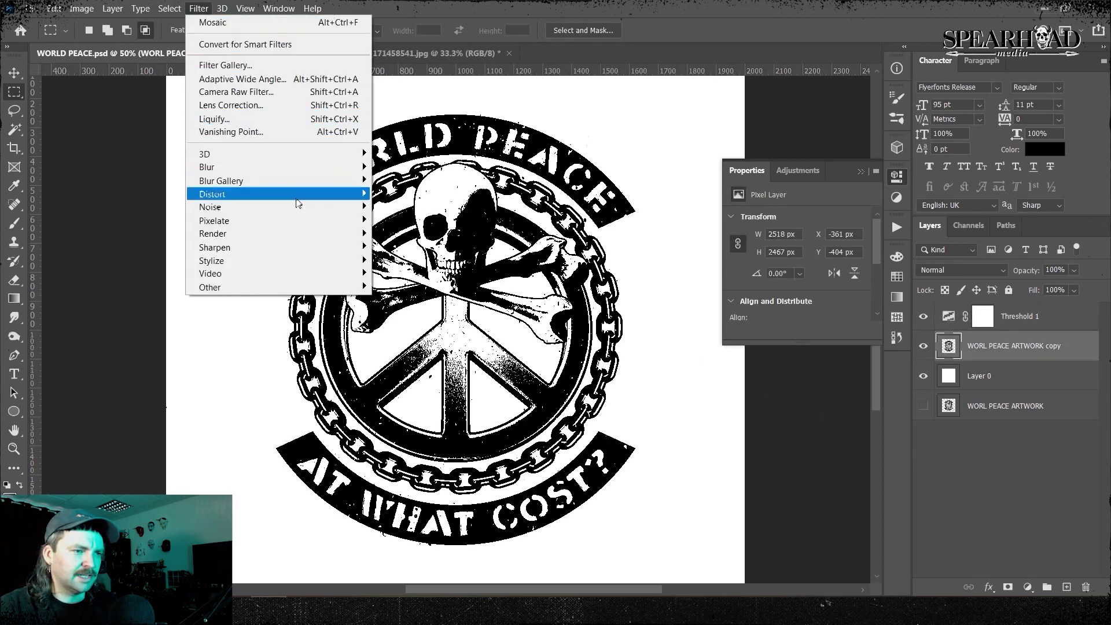
pyautogui.moveTo(289, 225)
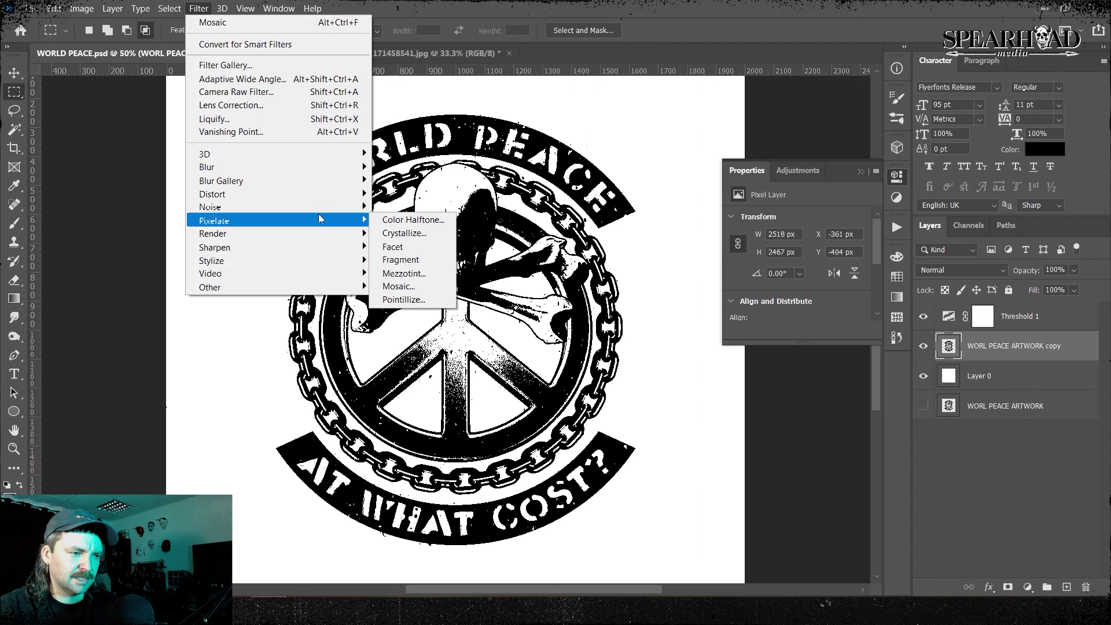
pyautogui.click(418, 287)
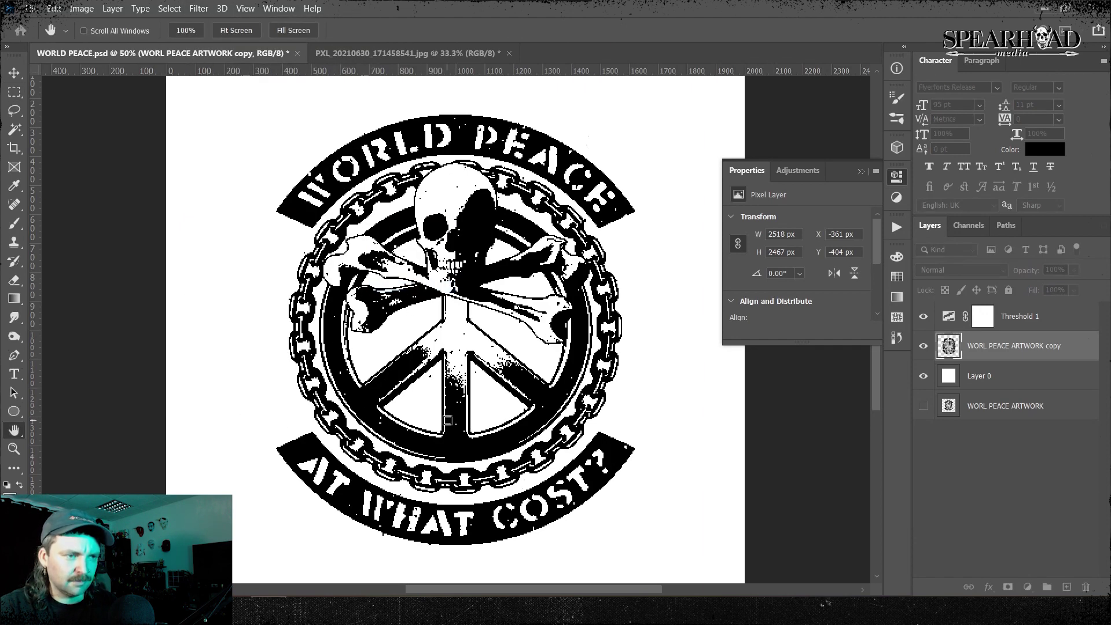
pyautogui.moveTo(698, 55); pyautogui.dragTo(107, 150)
pyautogui.click(170, 330)
pyautogui.moveTo(133, 266); pyautogui.dragTo(157, 239)
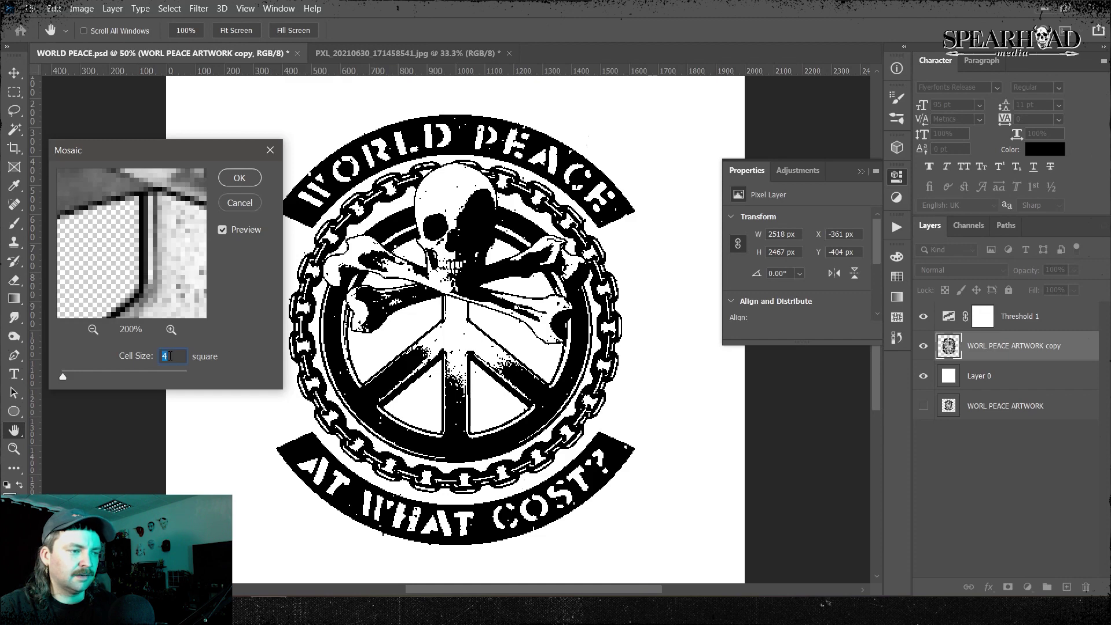
pyautogui.press('Down')
pyautogui.press('Up')
pyautogui.press('Up')
pyautogui.press('Down')
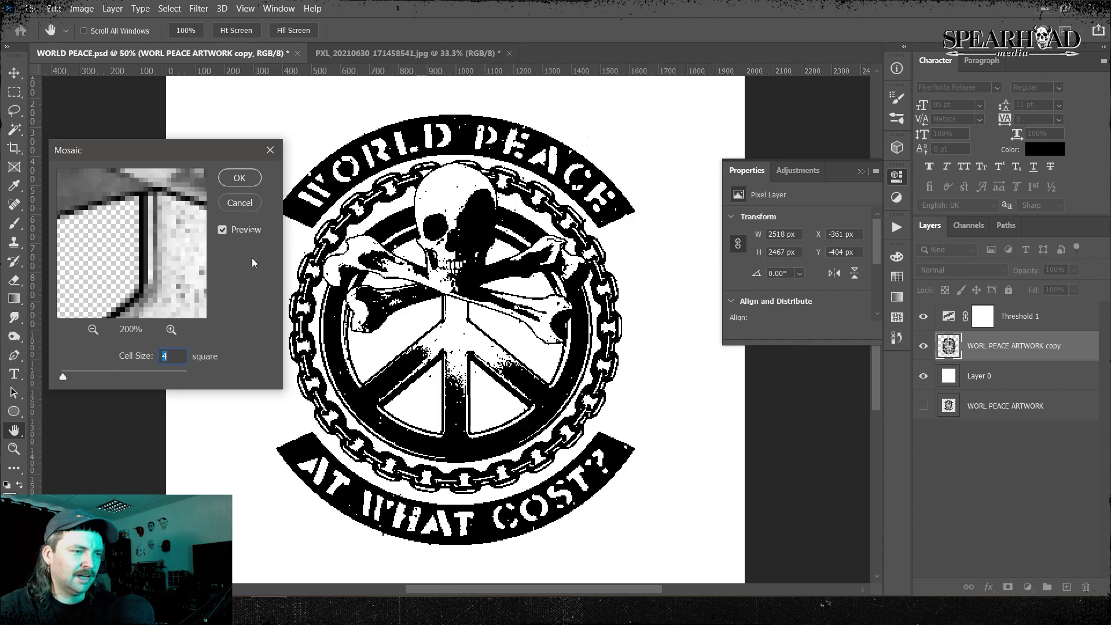
pyautogui.click(247, 183)
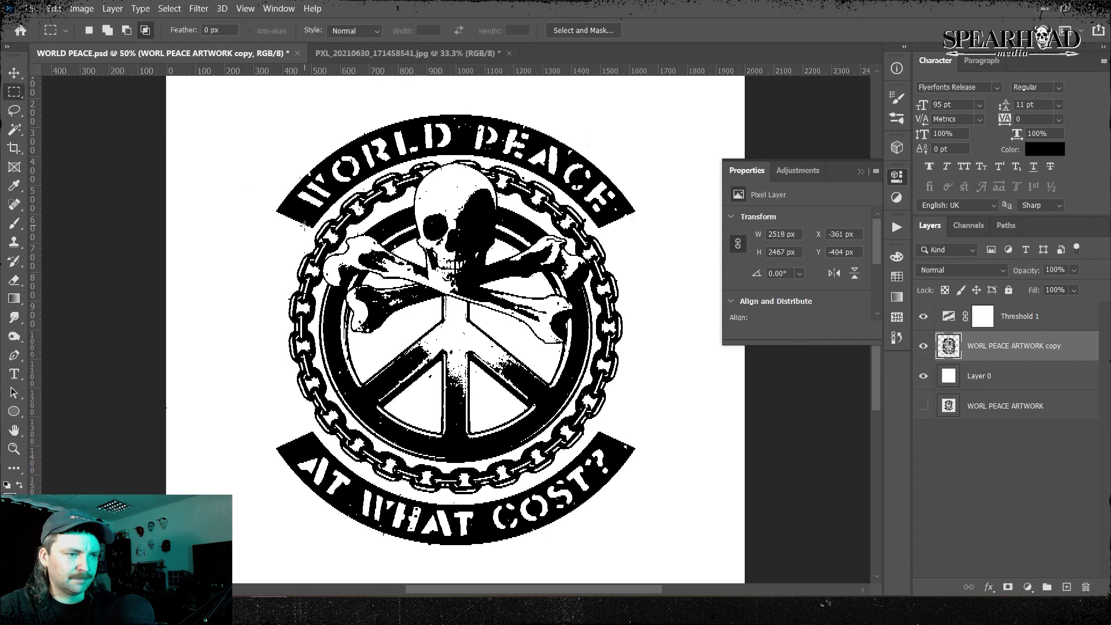
# - Apply the Mosaic filter to the artwork copy again with a cell size of 5
pyautogui.click(198, 9)
pyautogui.click(232, 22)
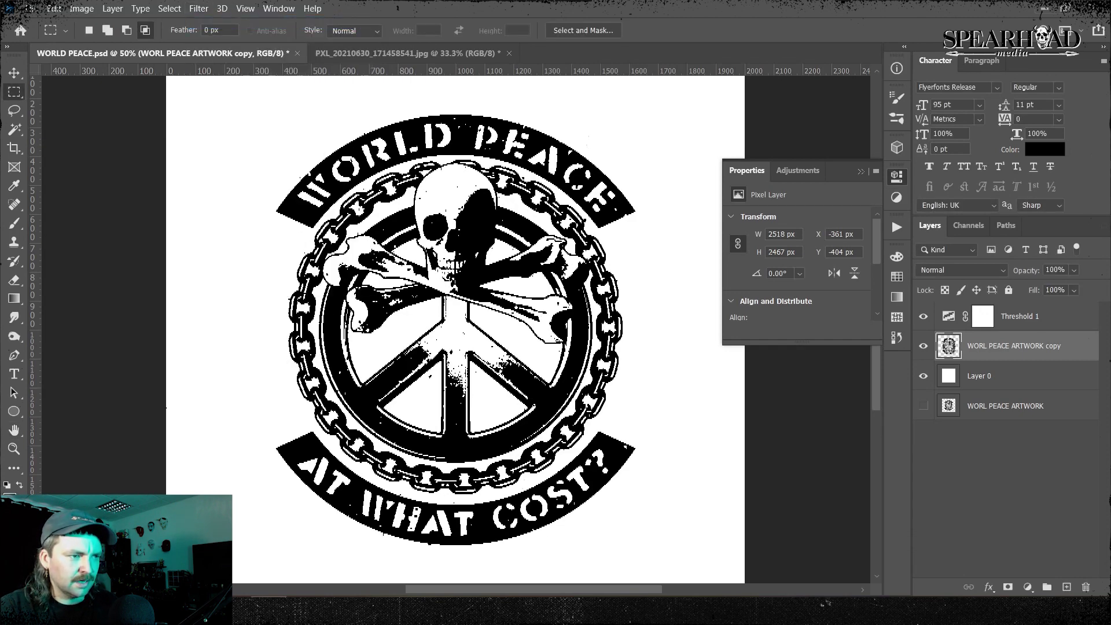
pyautogui.click(198, 8)
pyautogui.moveTo(257, 207)
pyautogui.click(400, 287)
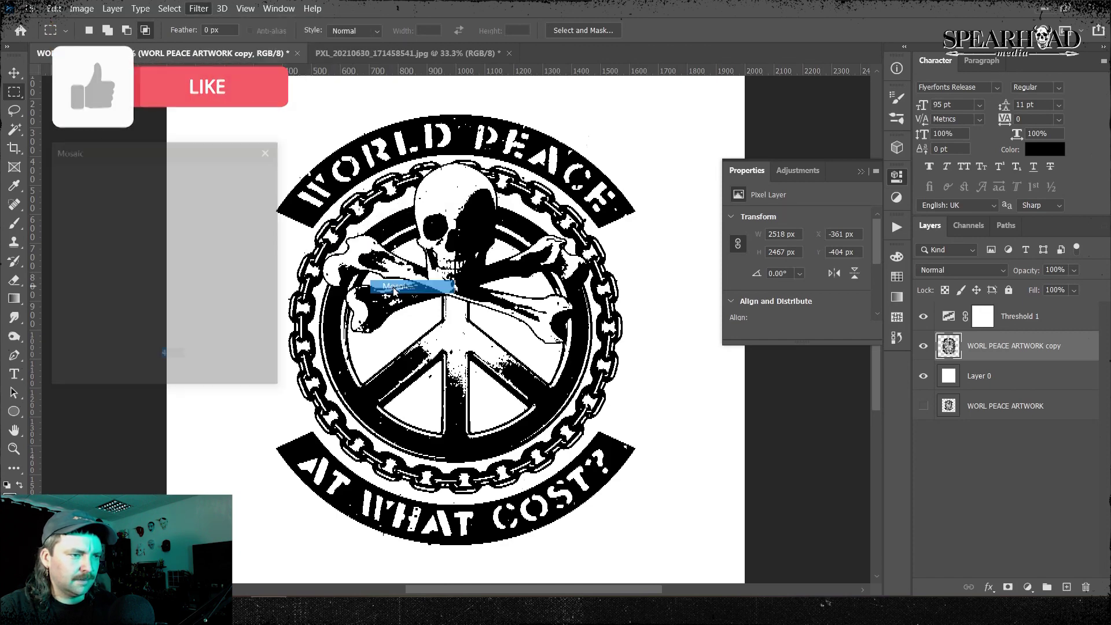
pyautogui.write('5')
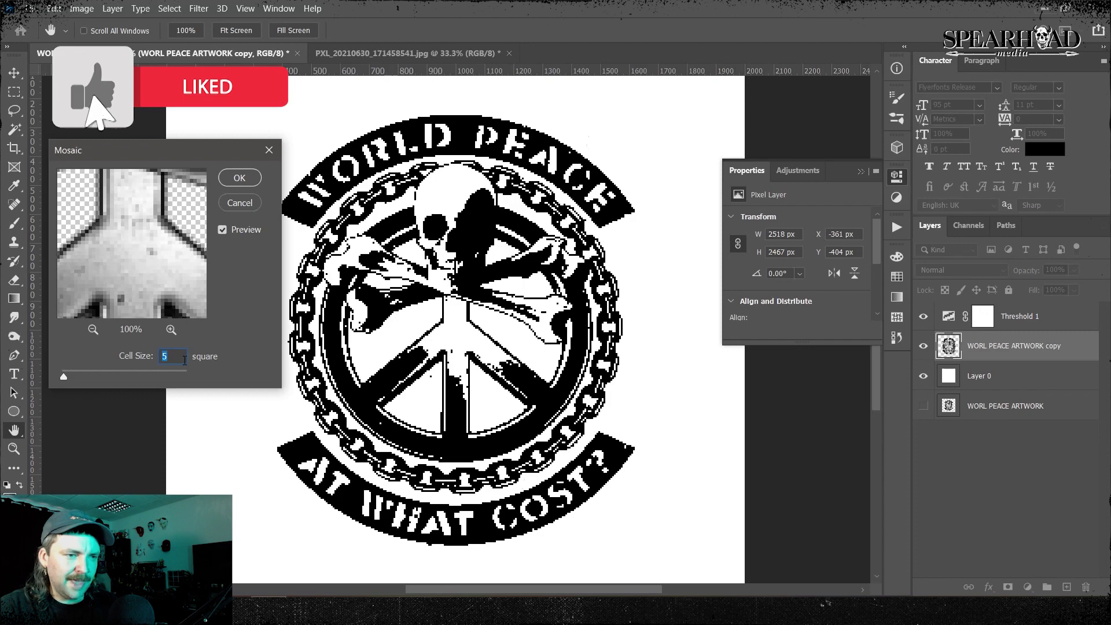
pyautogui.click(236, 178)
pyautogui.press('m')
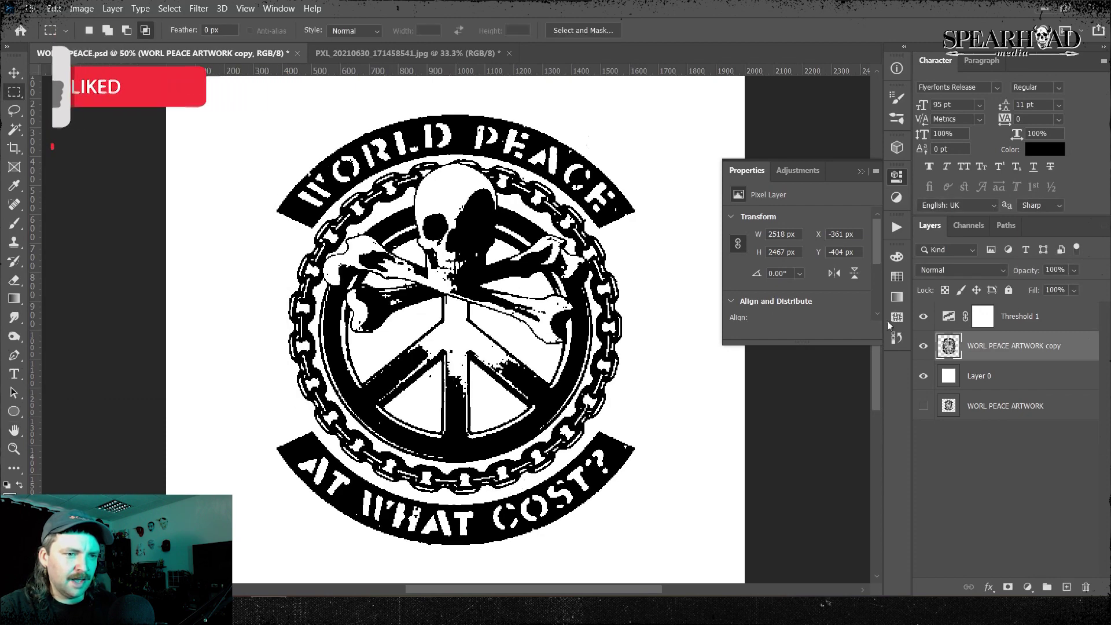
# - Set the Threshold adjustment's level to 102 and compare the artwork with the adjustment hidden and shown
pyautogui.click(897, 177)
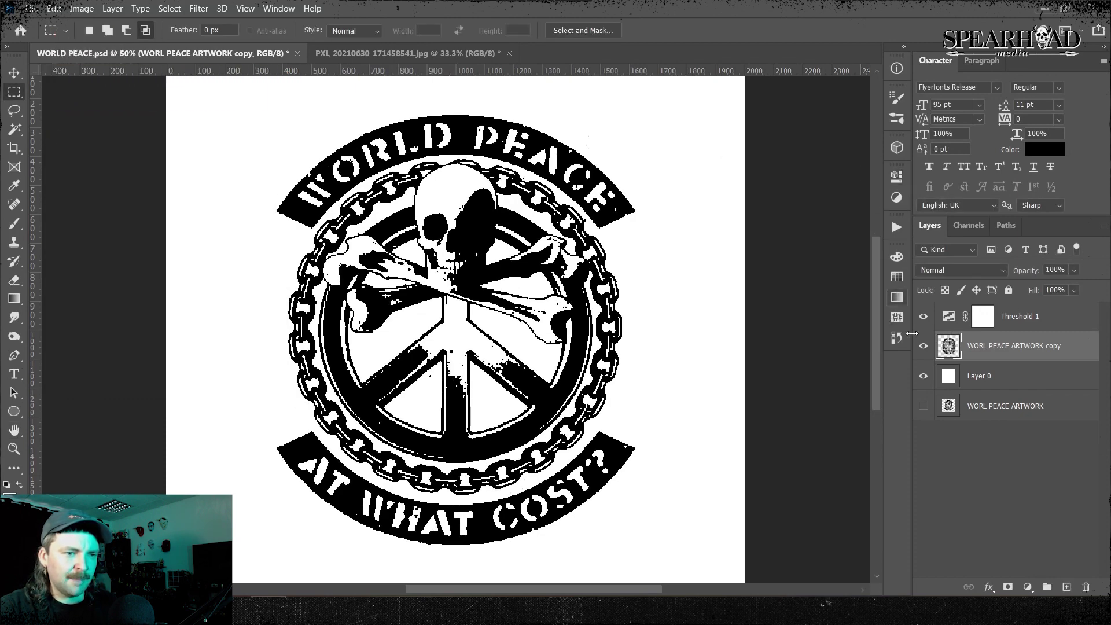
pyautogui.click(1045, 317)
pyautogui.doubleClick(948, 317)
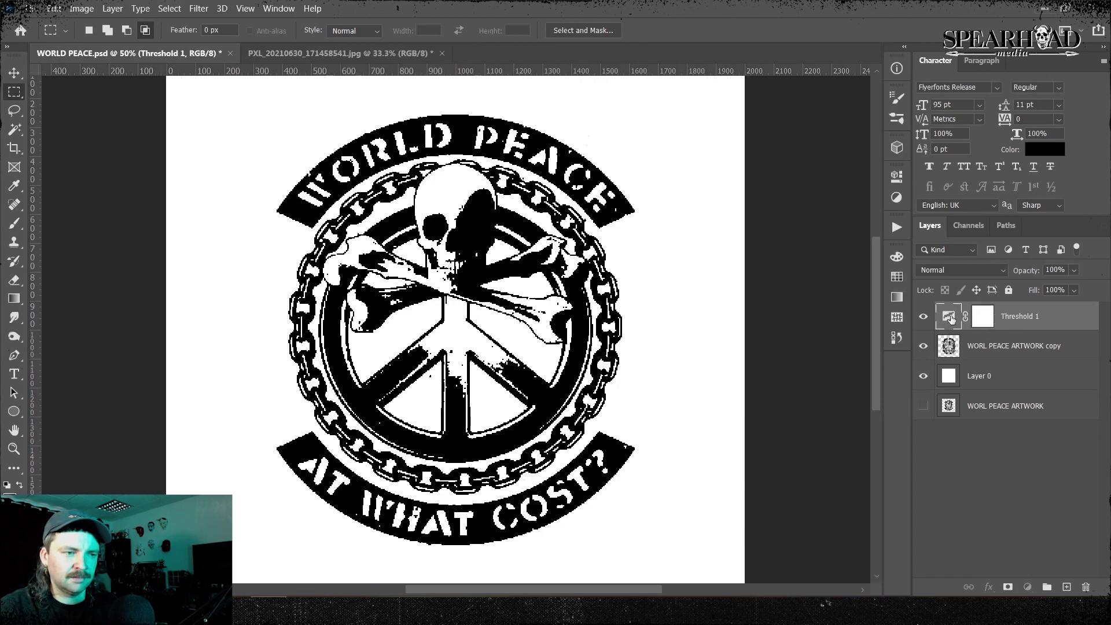
pyautogui.moveTo(798, 297)
pyautogui.mouseDown()
pyautogui.moveTo(809, 300)
pyautogui.moveTo(752, 306)
pyautogui.moveTo(805, 314)
pyautogui.moveTo(786, 314)
pyautogui.mouseUp()
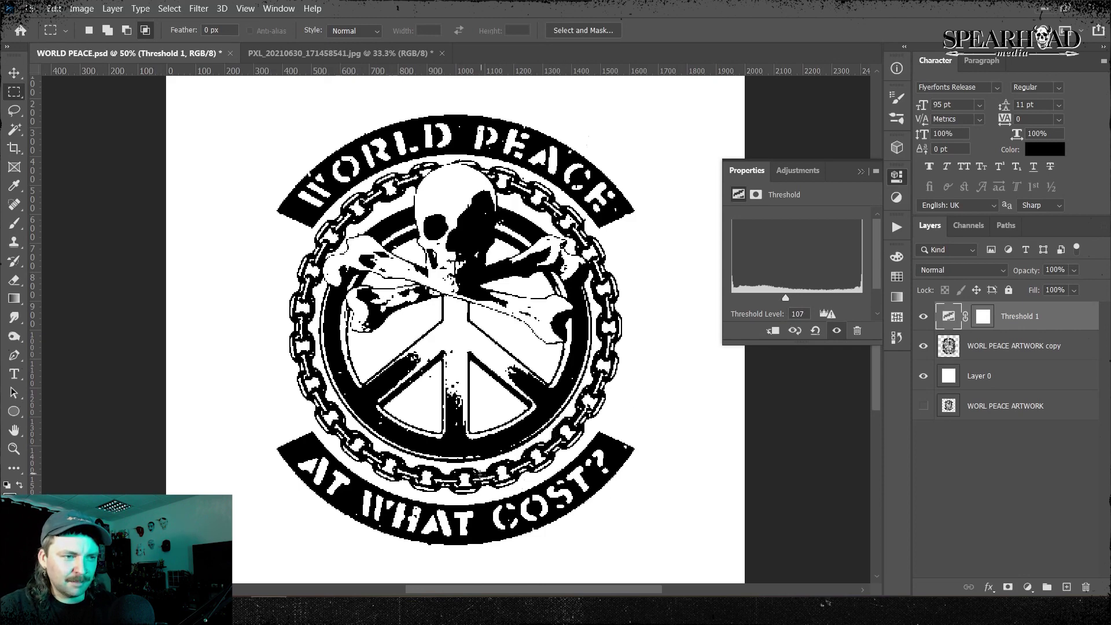
pyautogui.moveTo(786, 298); pyautogui.dragTo(783, 298)
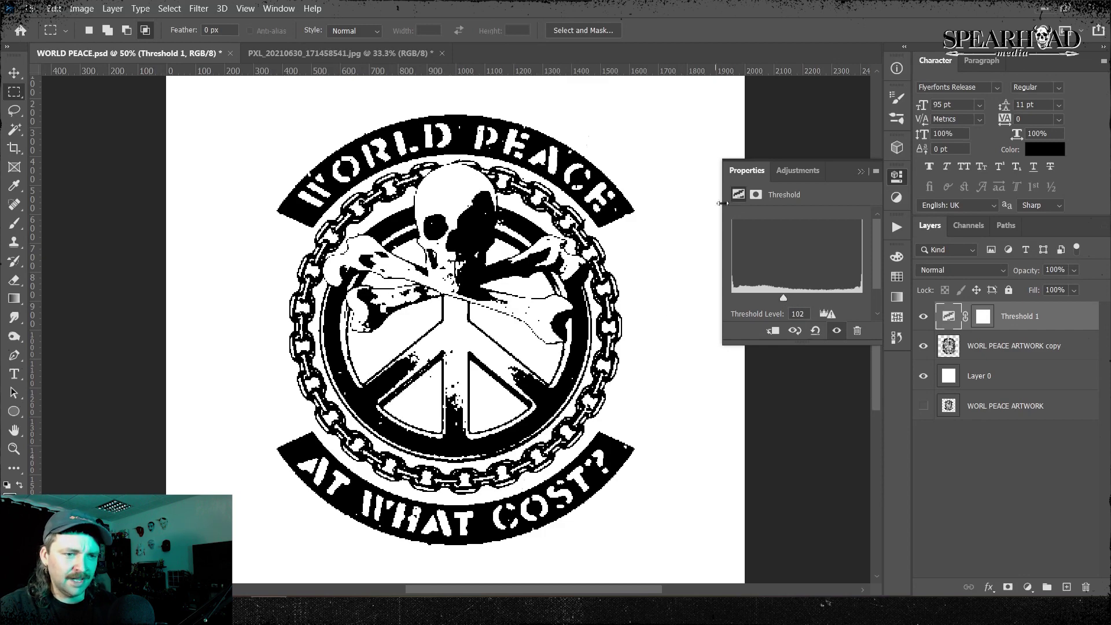
pyautogui.click(860, 171)
pyautogui.click(923, 318)
pyautogui.click(923, 317)
pyautogui.click(923, 318)
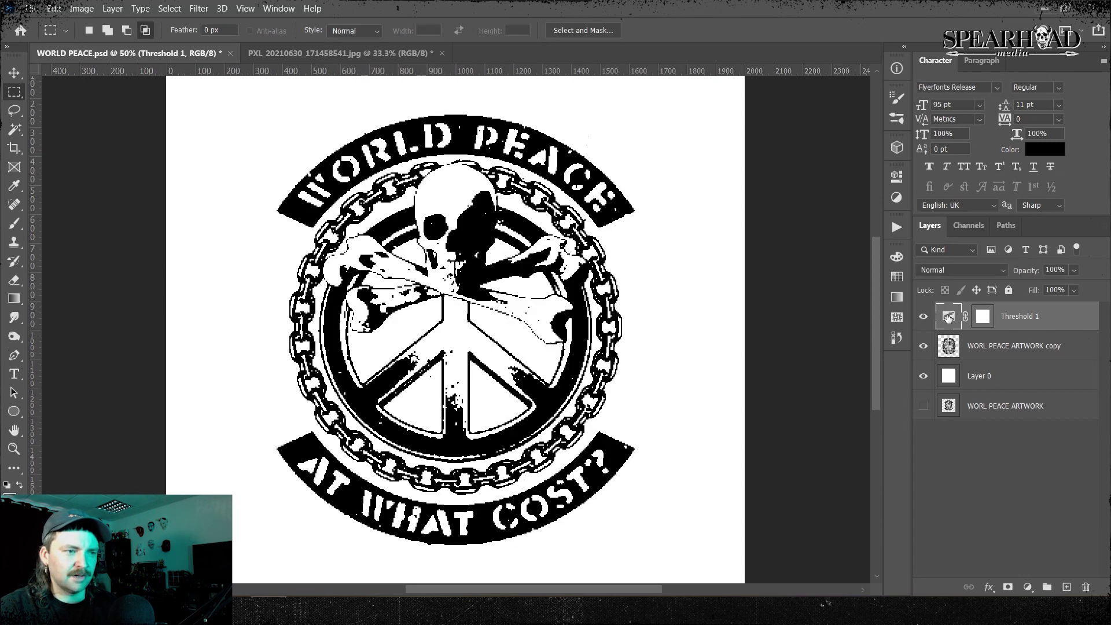
# - Raise the Threshold adjustment's level to 148 for darker shading on the skull and peace symbol
pyautogui.doubleClick(948, 317)
pyautogui.moveTo(779, 296); pyautogui.dragTo(807, 301)
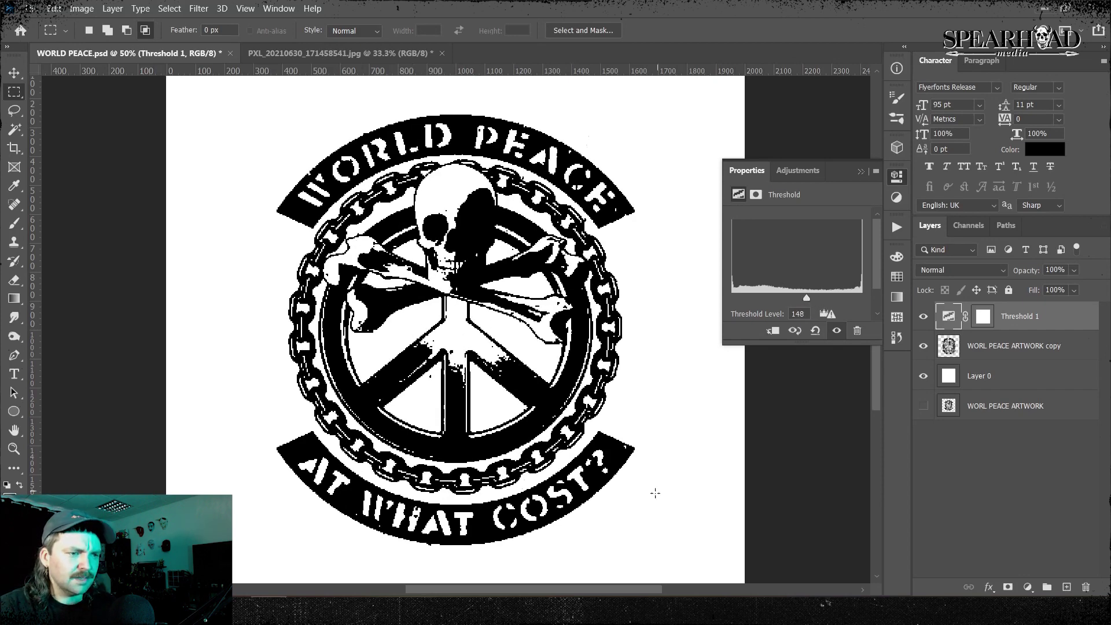
pyautogui.click(860, 172)
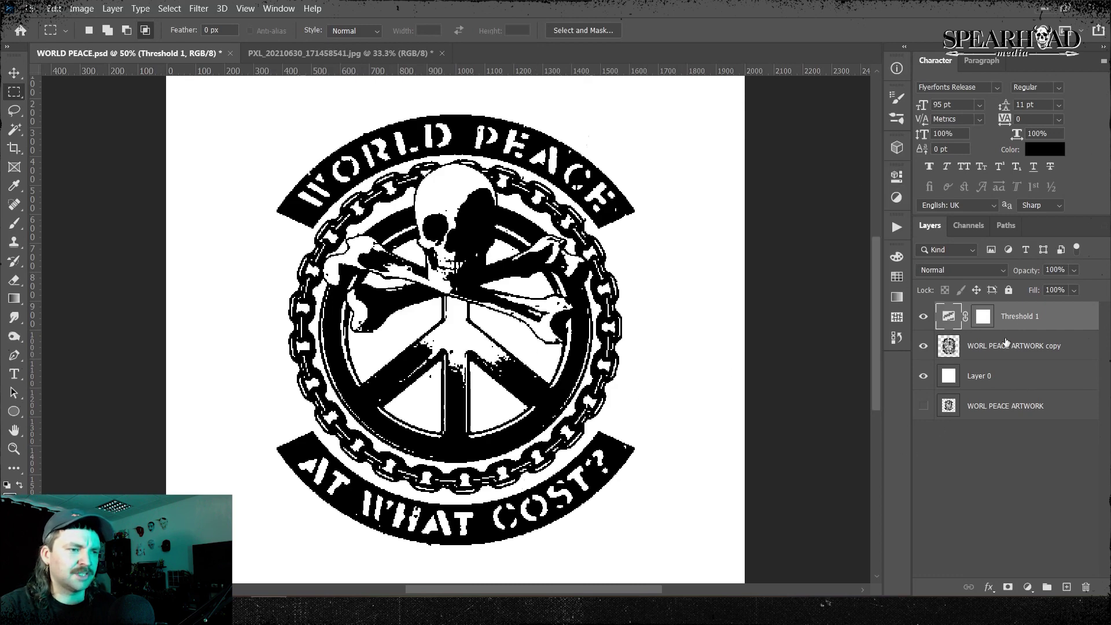
# - Merge the Threshold adjustment, the artwork copy and the white Layer 0 into a single layer
pyautogui.keyDown('shift'); pyautogui.click(1007, 342); pyautogui.keyUp('shift')
pyautogui.rightClick(1007, 342)
pyautogui.click(936, 438)
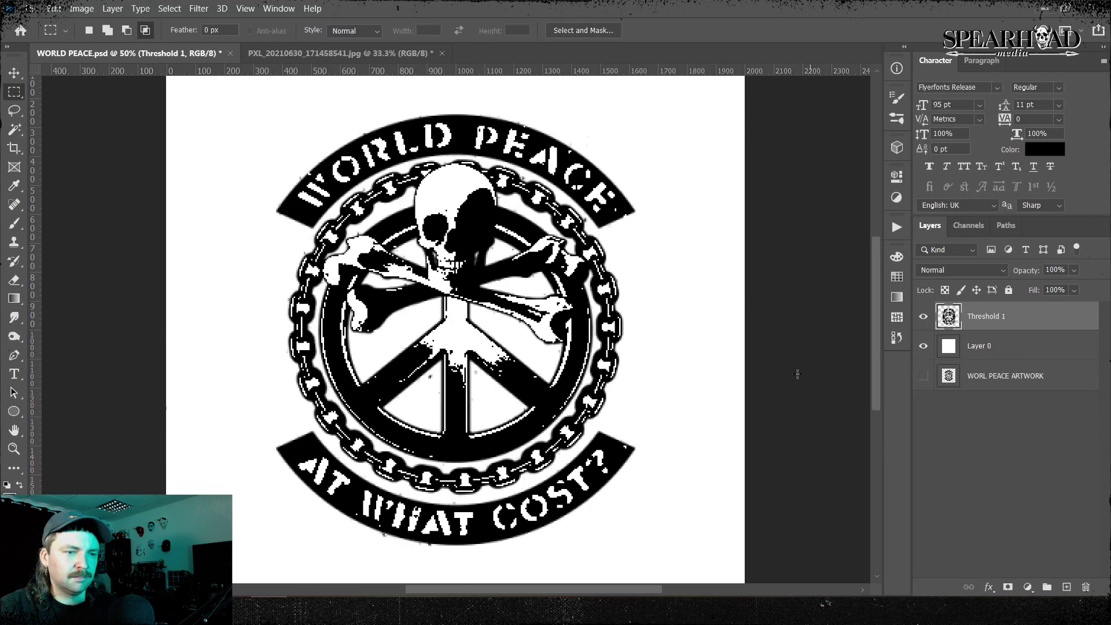
# - Examine the pixelated edges at the centre of the peace symbol up close, then view the whole artwork
pyautogui.hotkey('ctrl', '+')
pyautogui.hotkey('ctrl', '+')
pyautogui.hotkey('ctrl', '+')
pyautogui.hotkey('ctrl', '+')
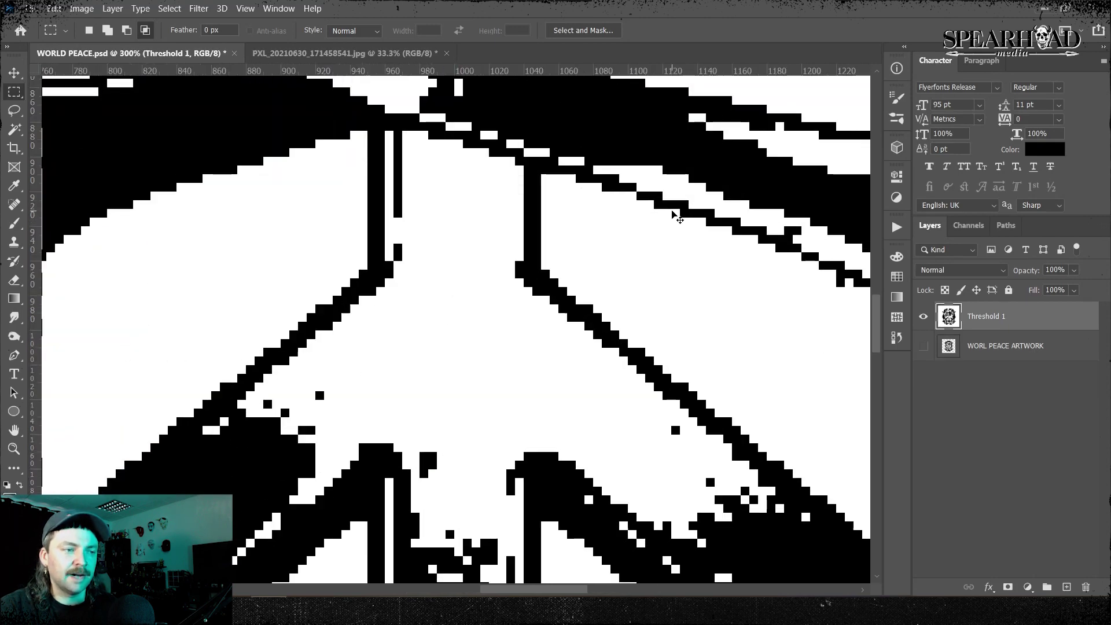
pyautogui.hotkey('ctrl', '-')
pyautogui.hotkey('ctrl', '-')
pyautogui.hotkey('ctrl', '-')
pyautogui.hotkey('ctrl', '-')
pyautogui.hotkey('ctrl', '-')
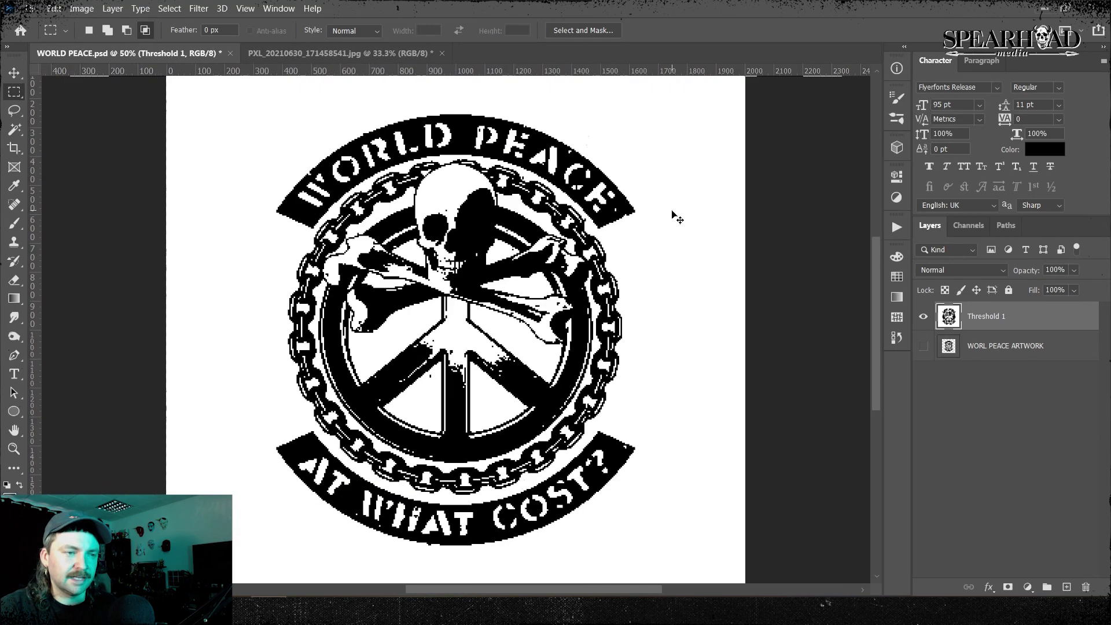
# - Select the white background around and between the artwork's shapes with the Magic Wand and delete it to transparency
pyautogui.click(19, 129)
pyautogui.click(360, 127)
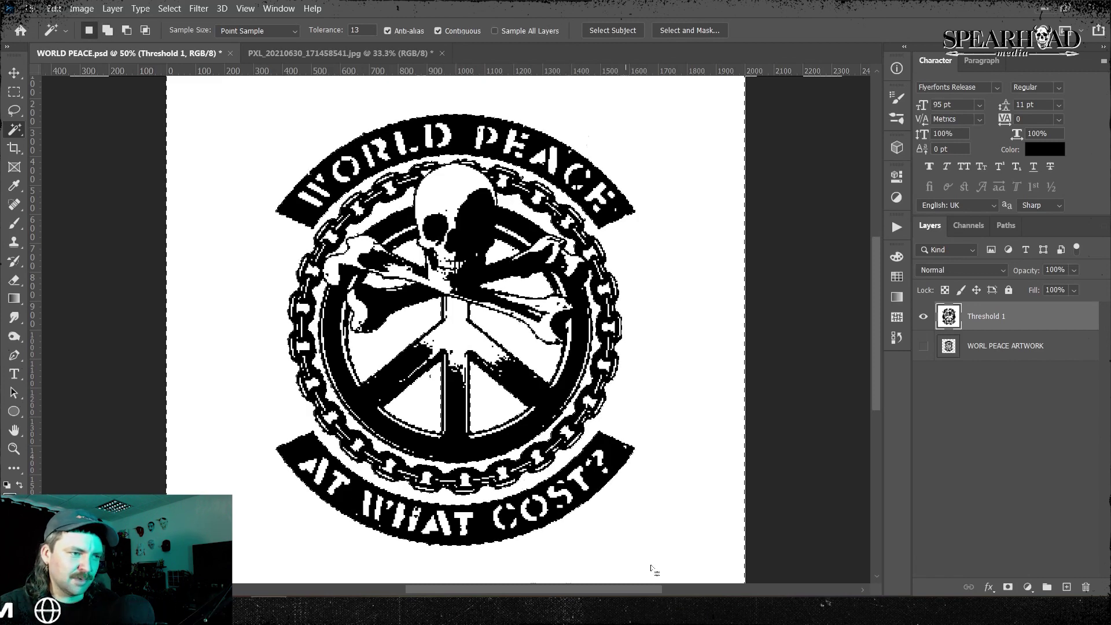
pyautogui.press('Delete')
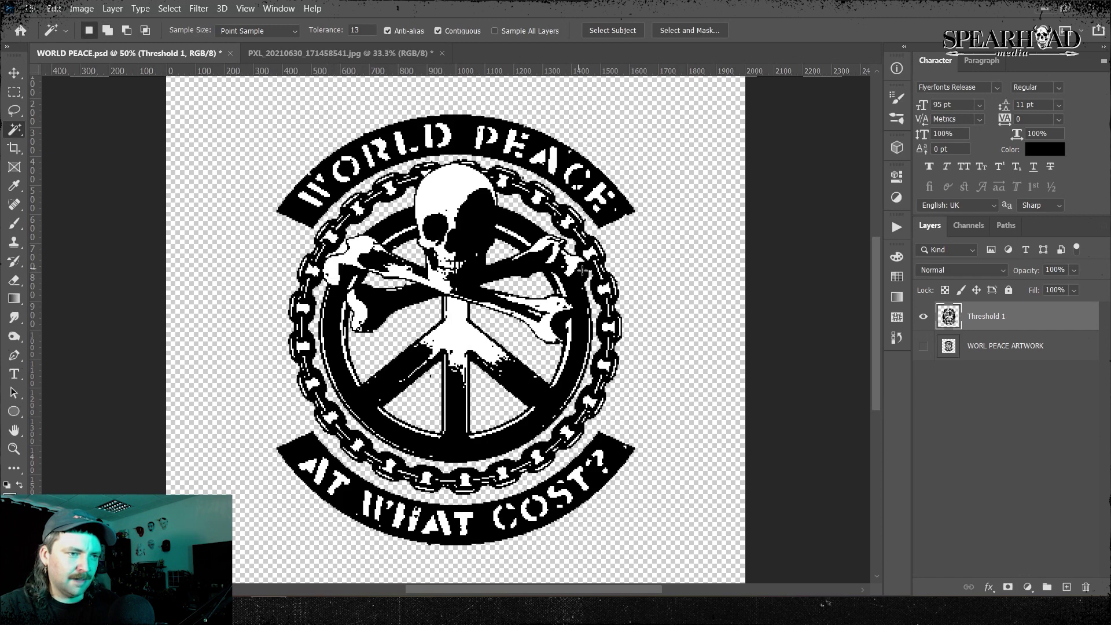
pyautogui.press('shift')
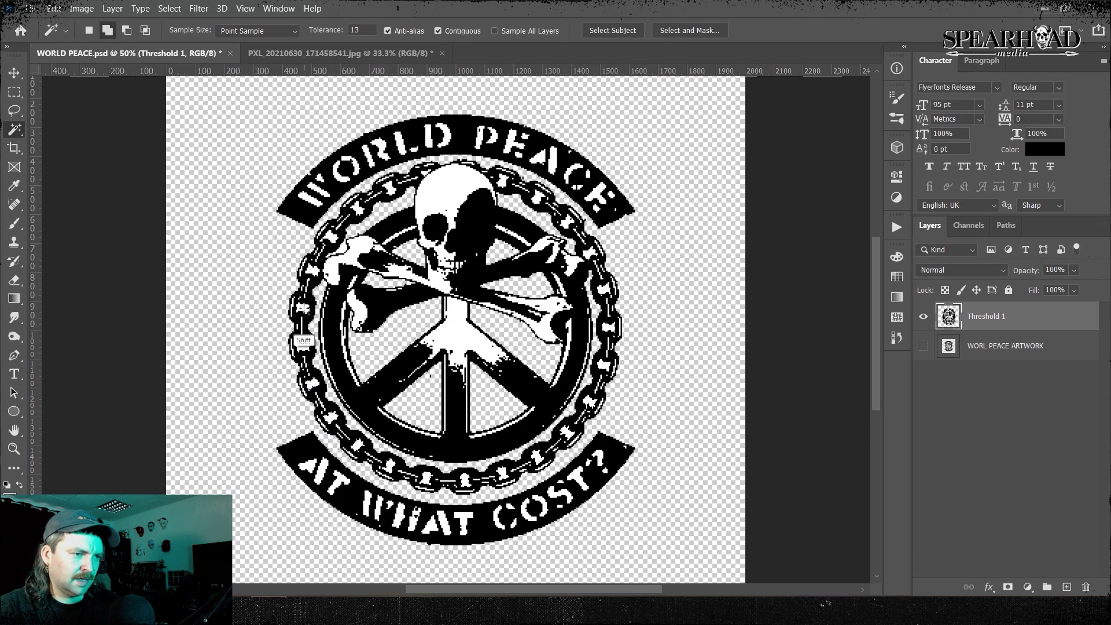
pyautogui.press('shift')
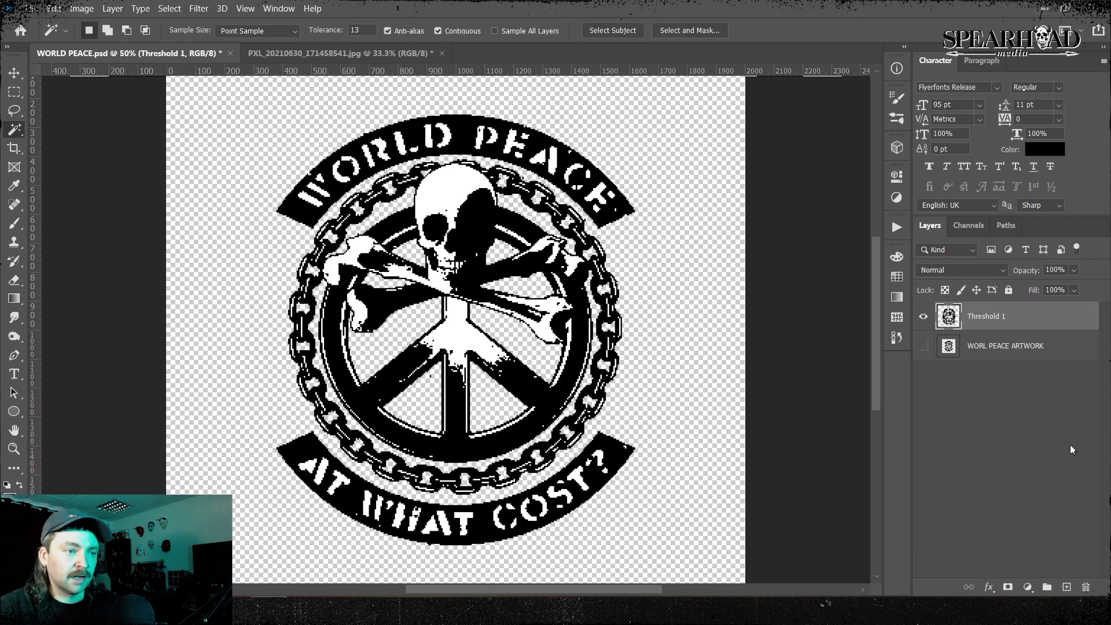
# - Add a new empty layer between the Threshold 1 layer and the hidden original artwork layer
pyautogui.click(1029, 346)
pyautogui.click(1069, 588)
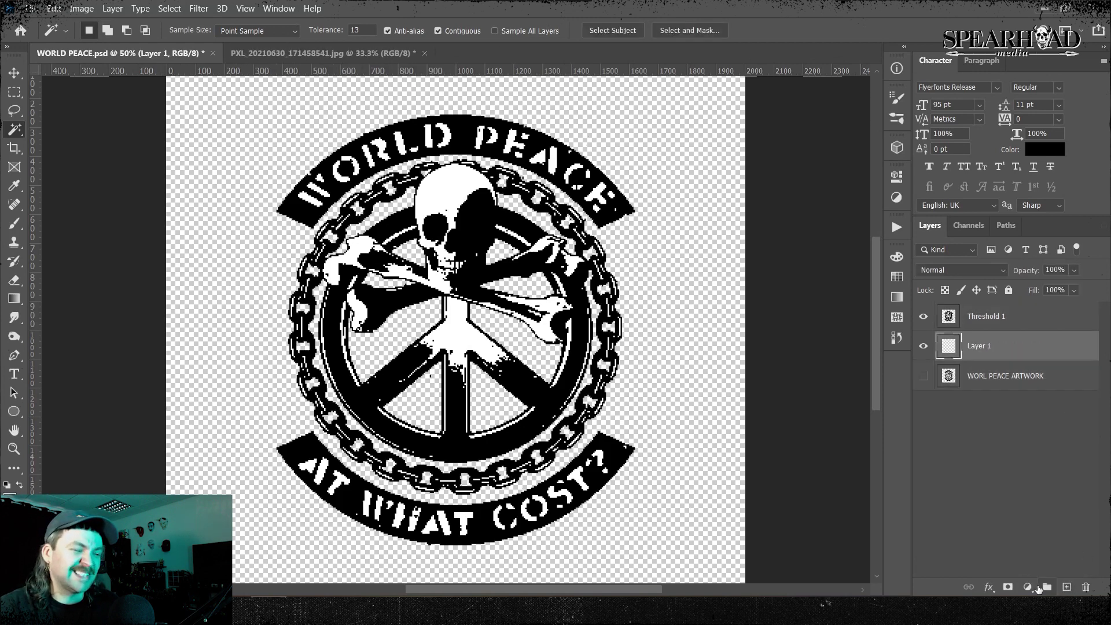
# - Fill the new Layer 1 beneath the Threshold 1 artwork with solid black
pyautogui.press('i')
pyautogui.hotkey('shift', 'F5')
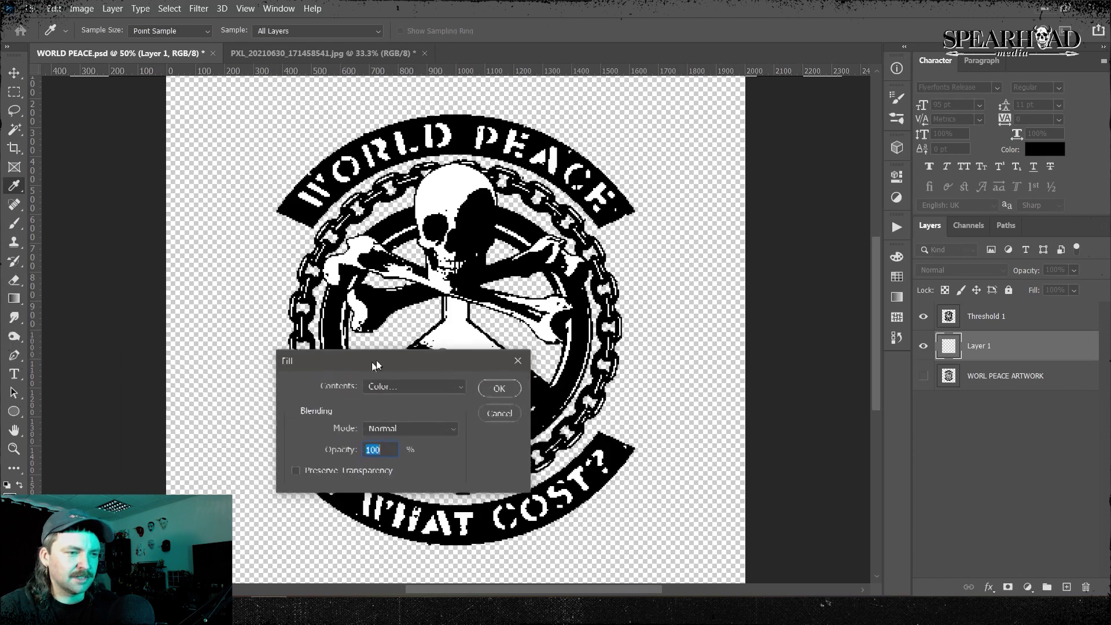
pyautogui.click(660, 261)
pyautogui.click(635, 371)
pyautogui.click(750, 269)
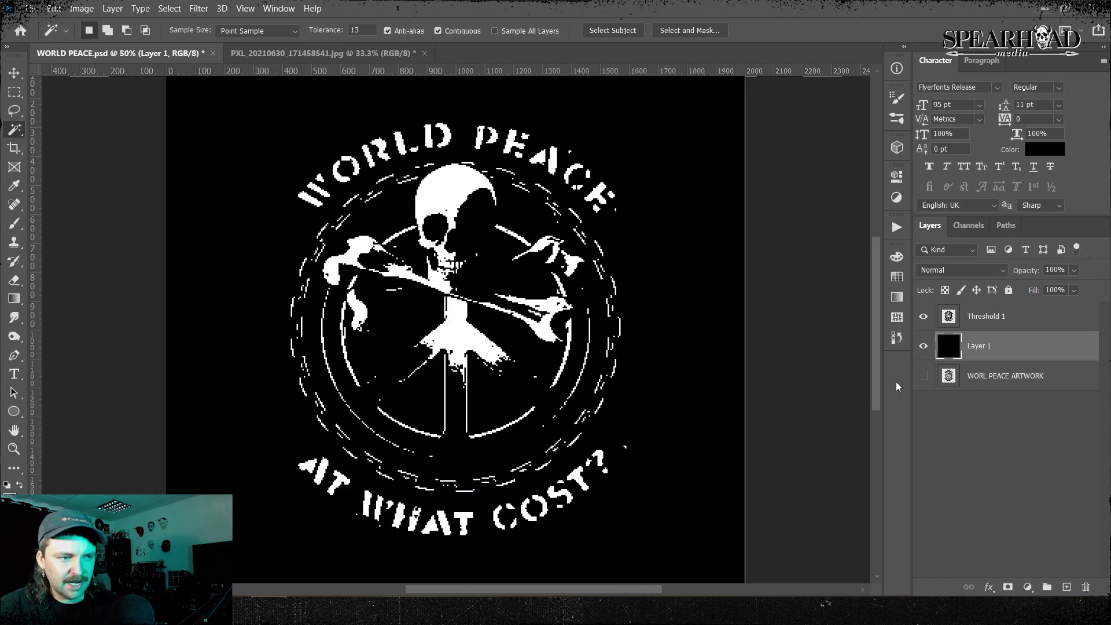
# - Invert the black Layer 1 to make it a white background behind the artwork
pyautogui.hotkey('ctrl', ']')
pyautogui.hotkey('ctrl', '[')
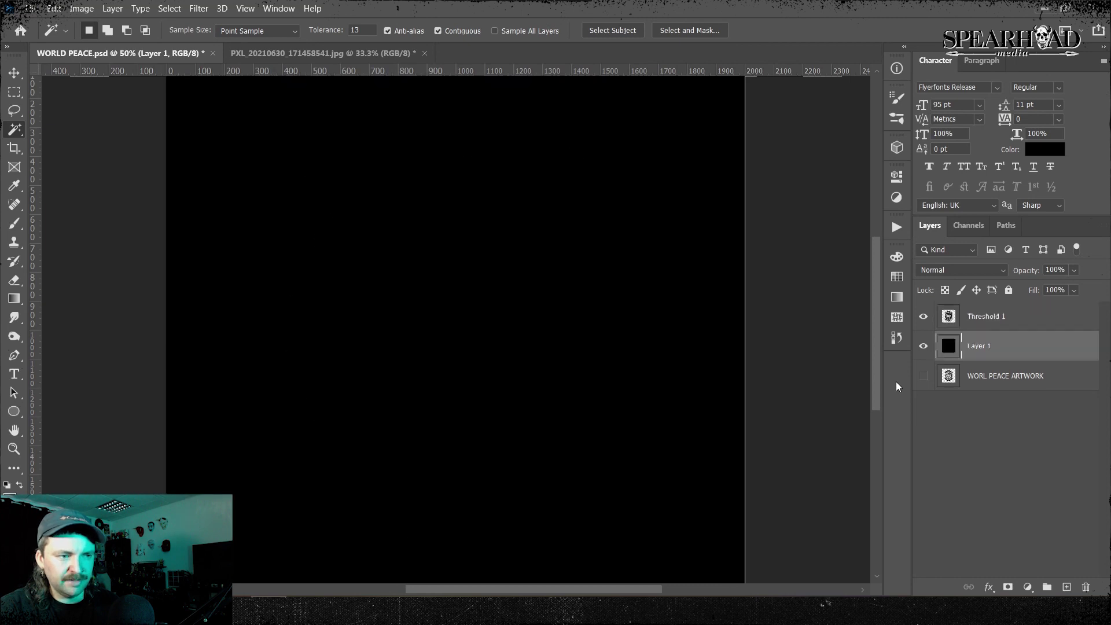
pyautogui.hotkey('ctrl', '+')
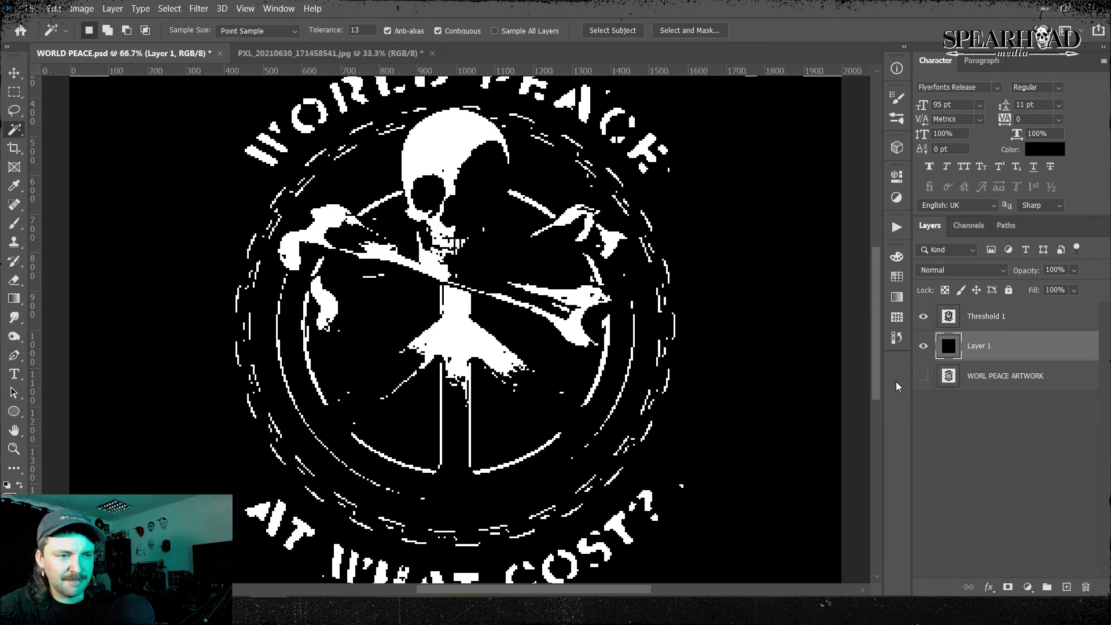
pyautogui.hotkey('ctrl', 'i')
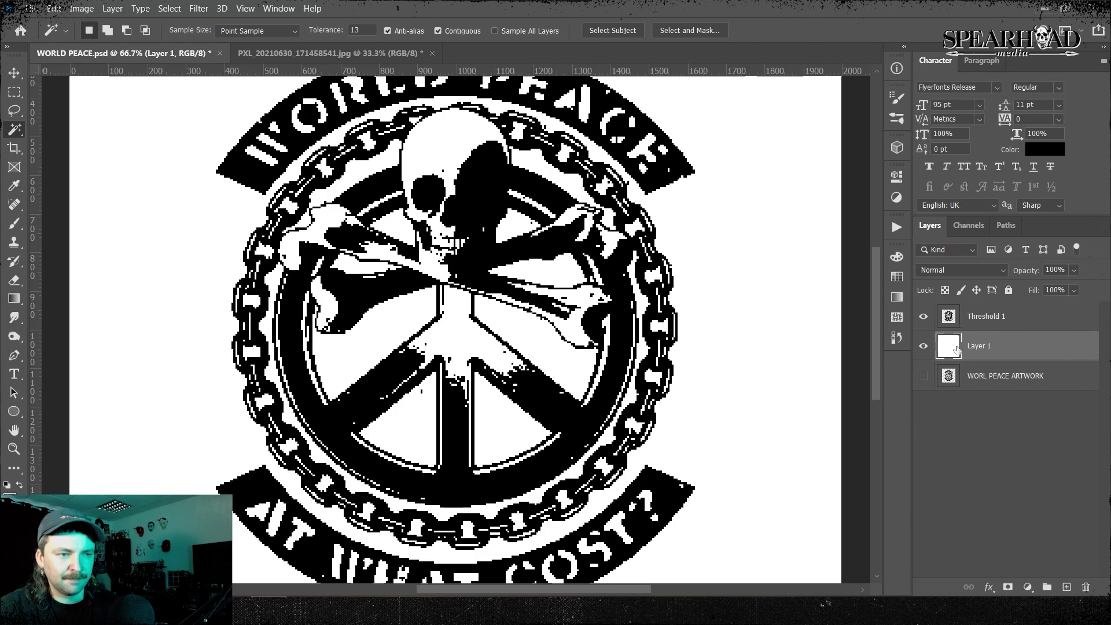
# - Rename the Threshold 1 layer as WORLD PEACE
pyautogui.hotkey('alt', ']')
pyautogui.doubleClick(984, 317)
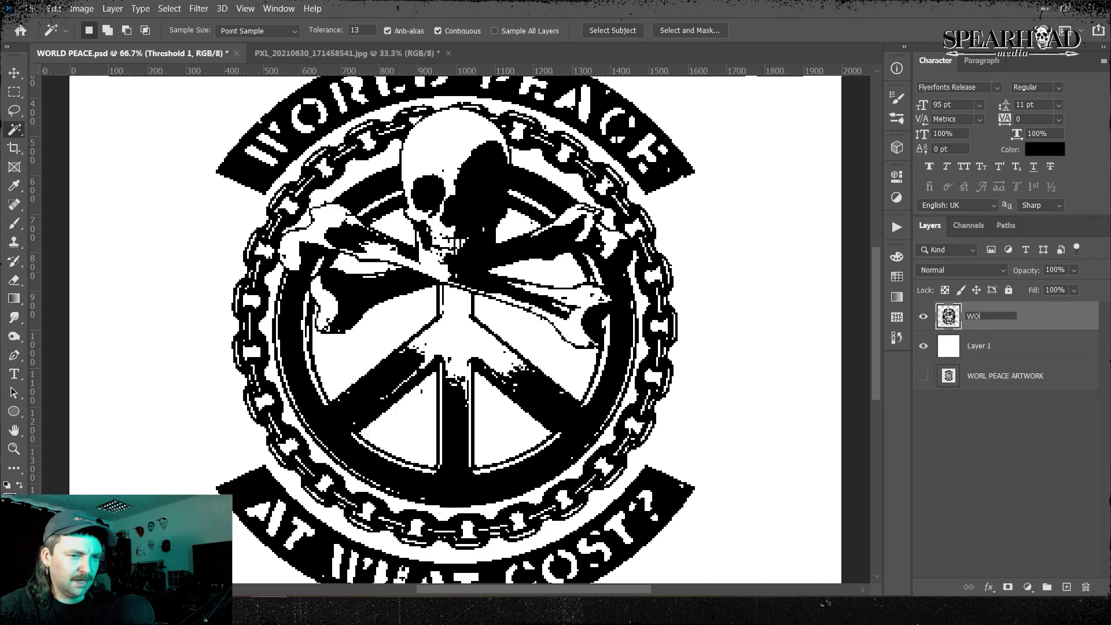
pyautogui.press('Return')
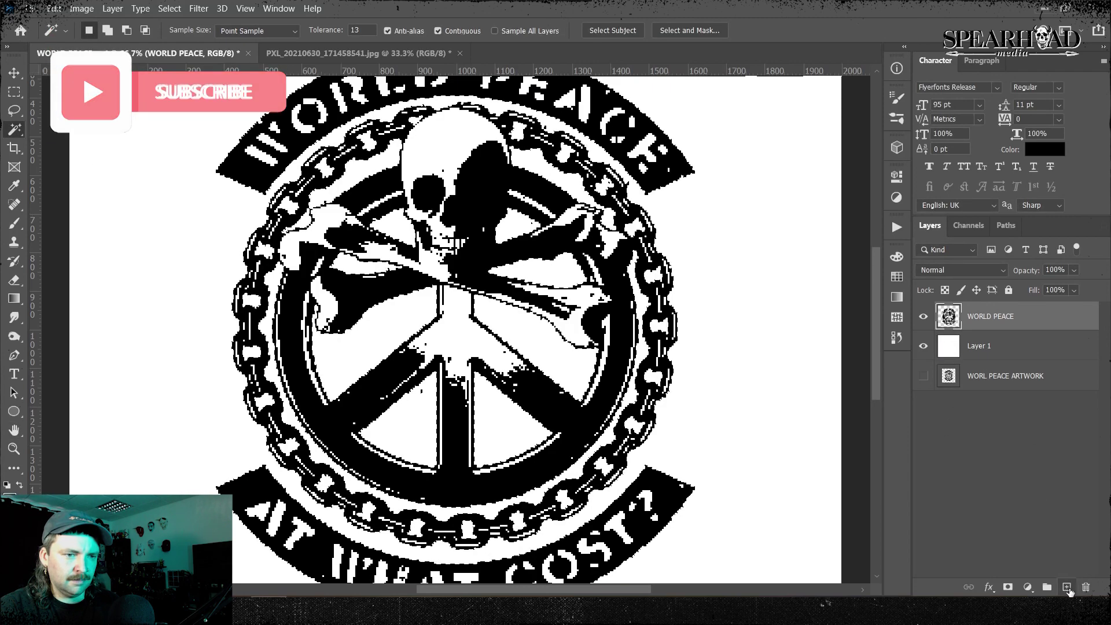
# - Add a new layer above WORLD PEACE and fill the artwork's silhouette on it with orange
pyautogui.click(1068, 587)
pyautogui.press('i')
pyautogui.hotkey('shift', 'F5')
pyautogui.click(687, 260)
pyautogui.click(642, 298)
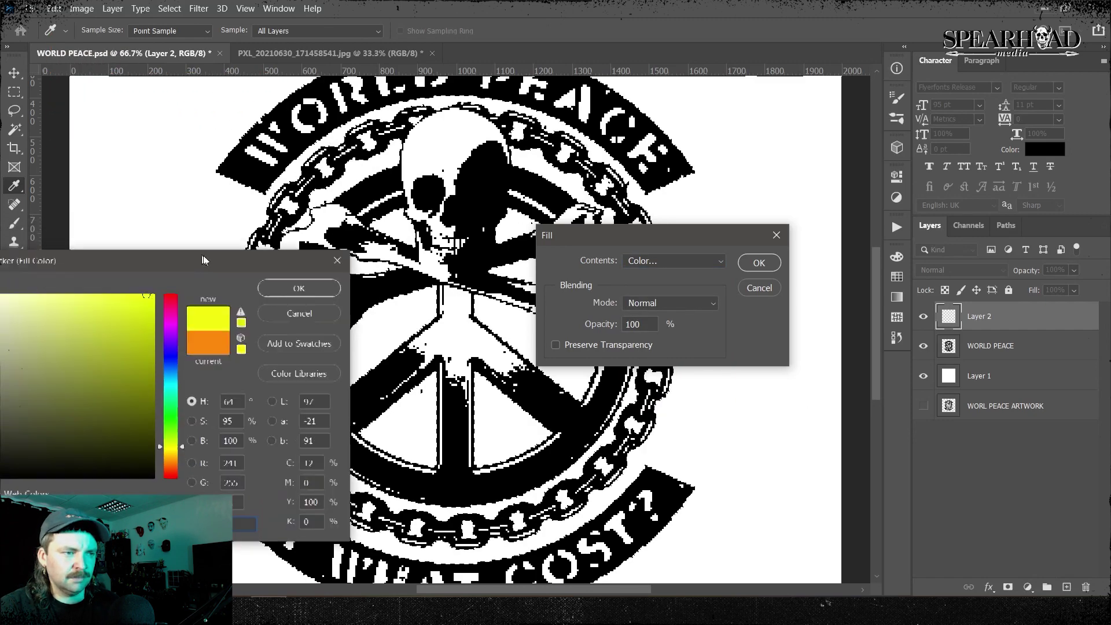
pyautogui.moveTo(200, 260); pyautogui.dragTo(600, 227)
pyautogui.click(613, 320)
pyautogui.click(700, 257)
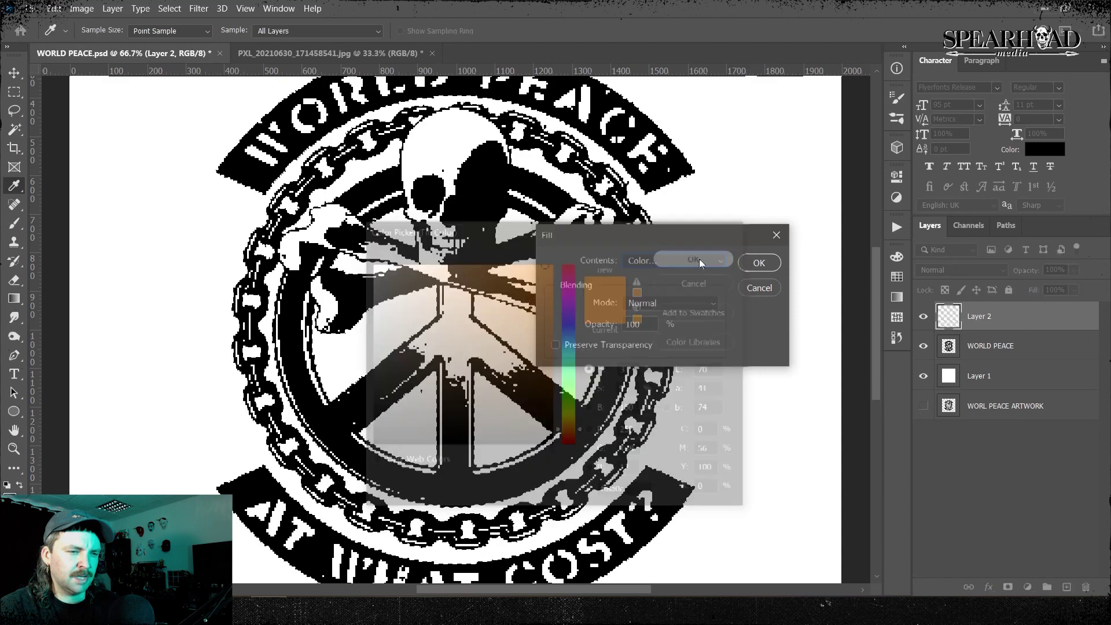
pyautogui.click(760, 262)
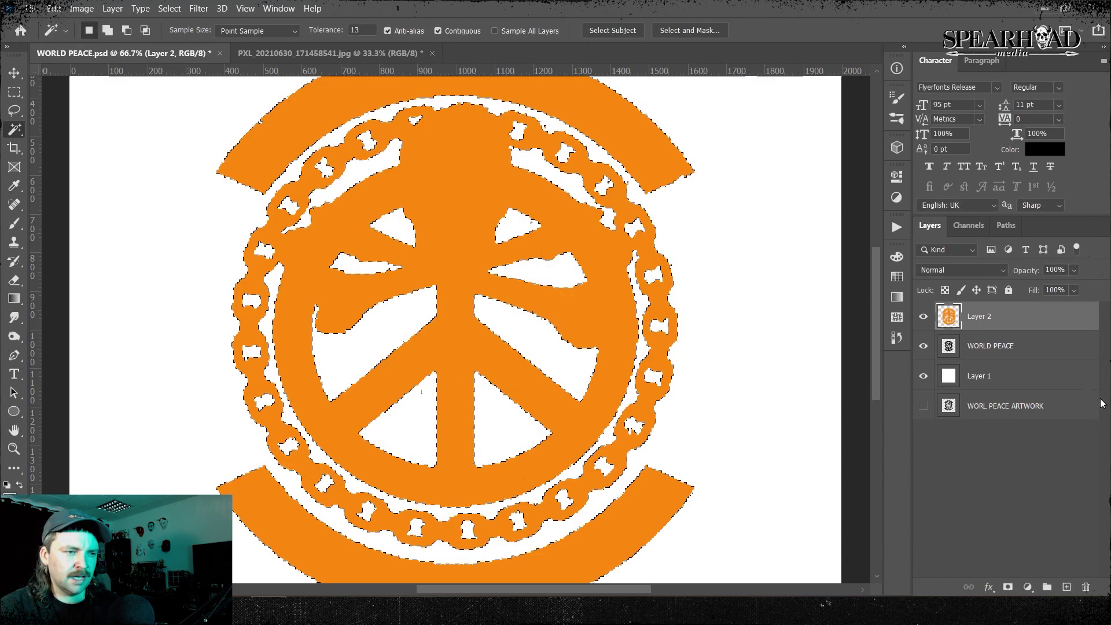
# - Set the orange layer's blend mode to Darken and merge it with the WORLD PEACE layer
pyautogui.click(961, 270)
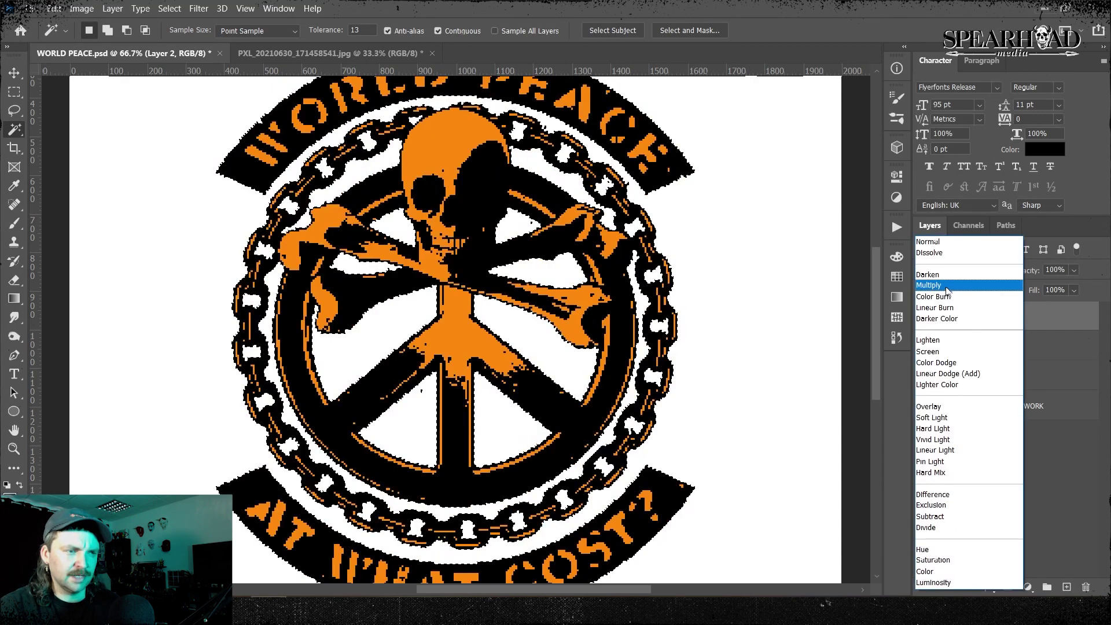
pyautogui.click(950, 275)
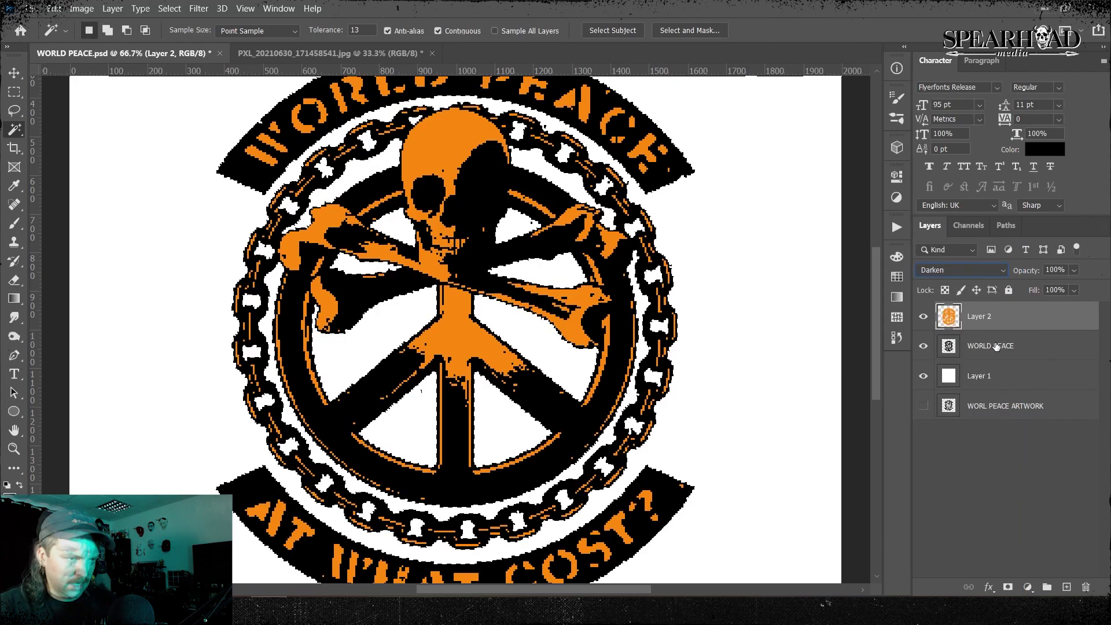
pyautogui.keyDown('shift'); pyautogui.click(996, 346); pyautogui.keyUp('shift')
pyautogui.rightClick(995, 347)
pyautogui.click(897, 442)
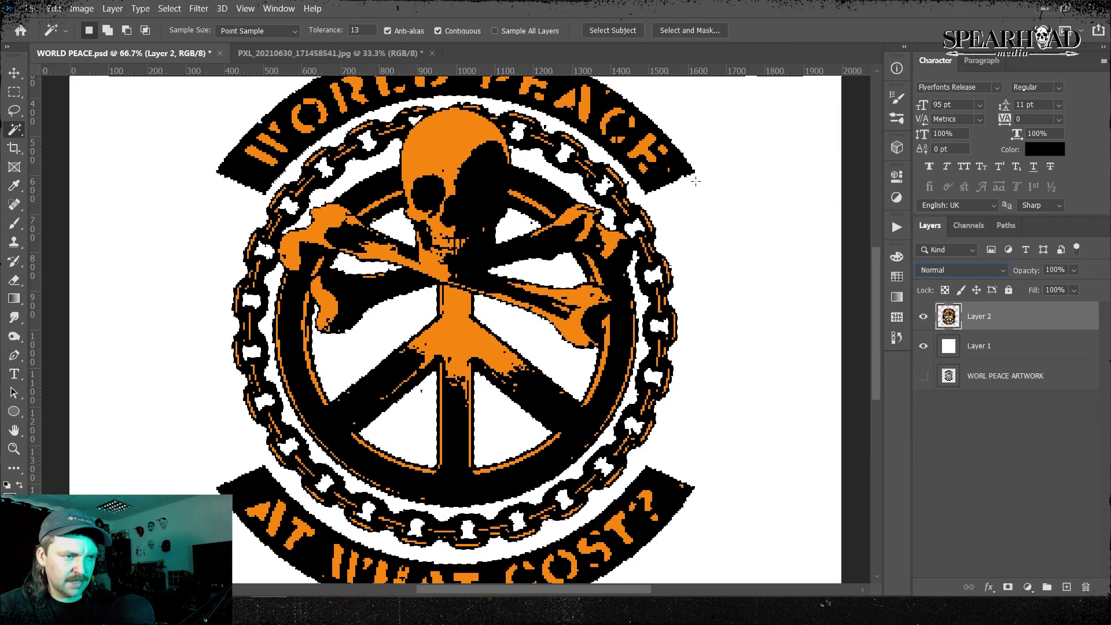
# - Examine the merged orange-and-black artwork up close and as a whole
pyautogui.hotkey('ctrl', '-')
pyautogui.hotkey('ctrl', '-')
pyautogui.hotkey('ctrl', '+')
pyautogui.hotkey('ctrl', '+')
pyautogui.hotkey('ctrl', '+')
pyautogui.hotkey('ctrl', '+')
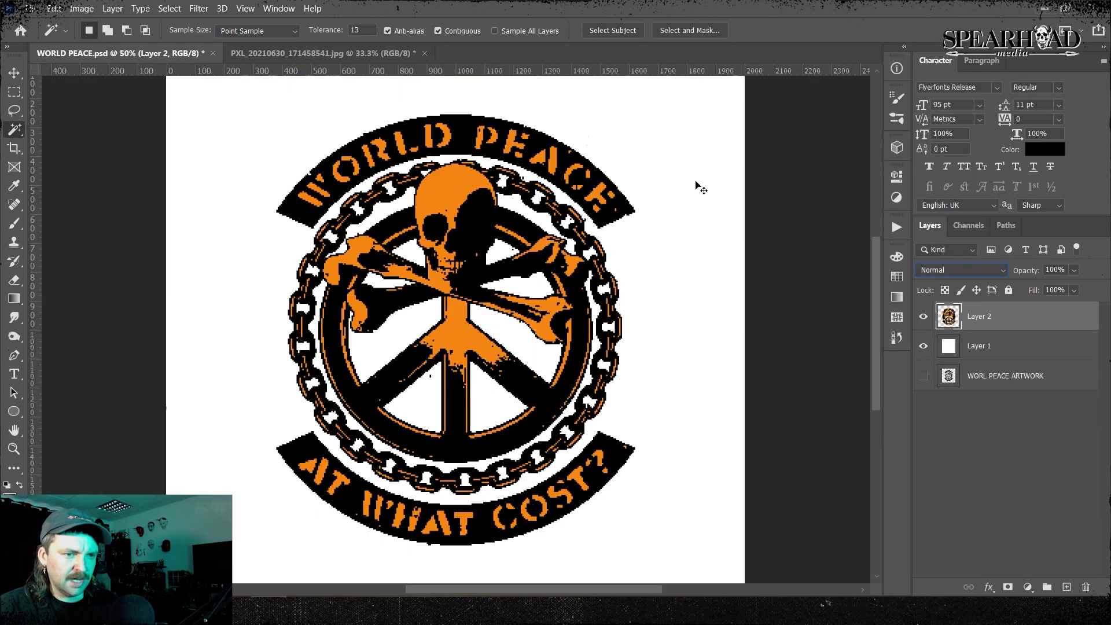
pyautogui.hotkey('ctrl', '-')
pyautogui.hotkey('ctrl', '-')
pyautogui.hotkey('ctrl', '-')
pyautogui.hotkey('ctrl', '-')
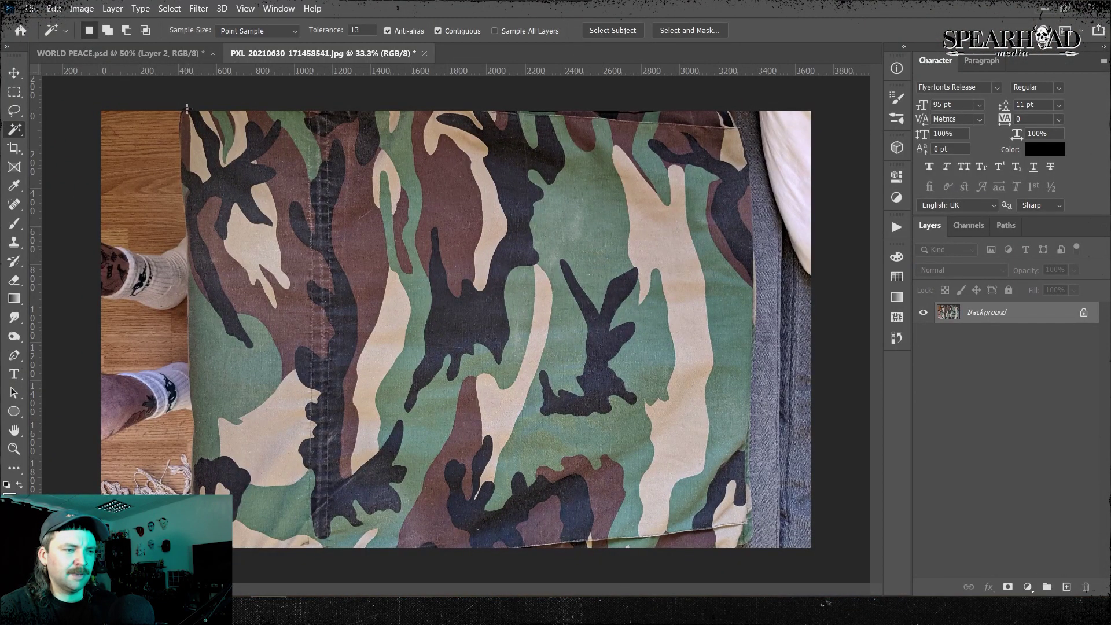
# - Copy a rectangular selection of the camouflage fabric from the photo and paste it into WORLD PEACE.psd directly above the white Layer 1
pyautogui.press('m')
pyautogui.moveTo(641, 534); pyautogui.dragTo(731, 571)
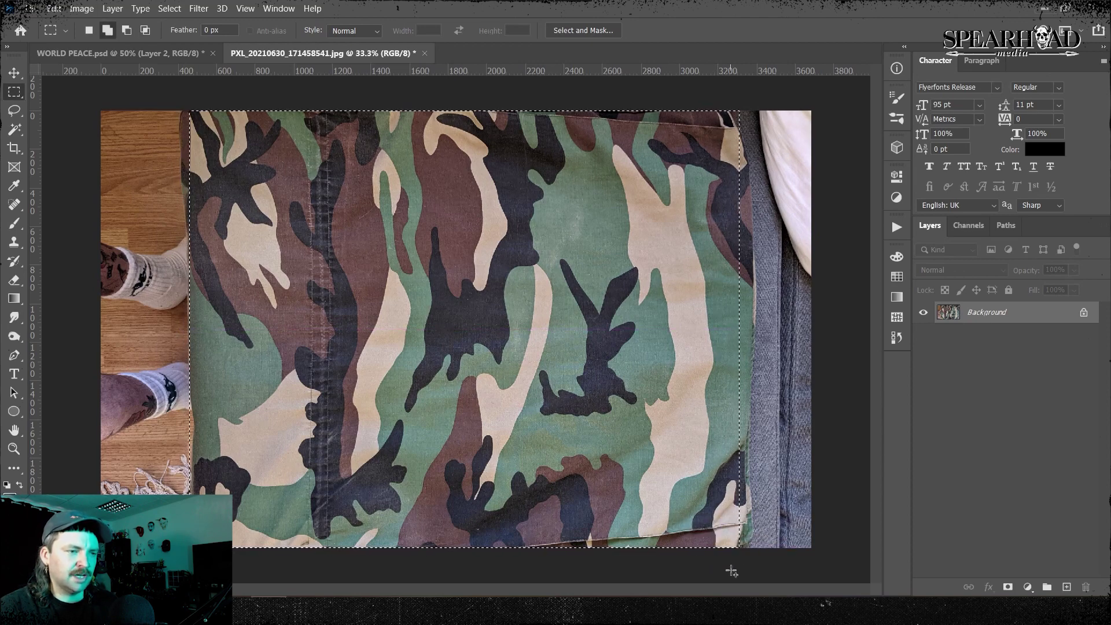
pyautogui.click(136, 54)
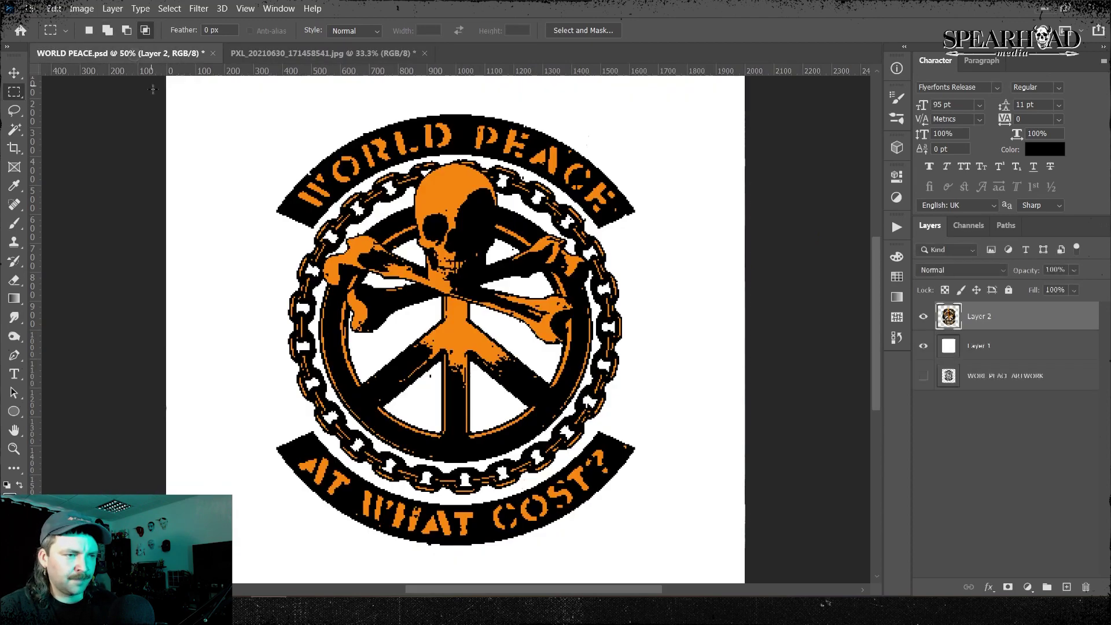
pyautogui.click(997, 348)
pyautogui.hotkey('ctrl', 'v')
# - Rotate the pasted camouflage layer to -90° and position it so the fabric covers the whole canvas
pyautogui.hotkey('ctrl', 't')
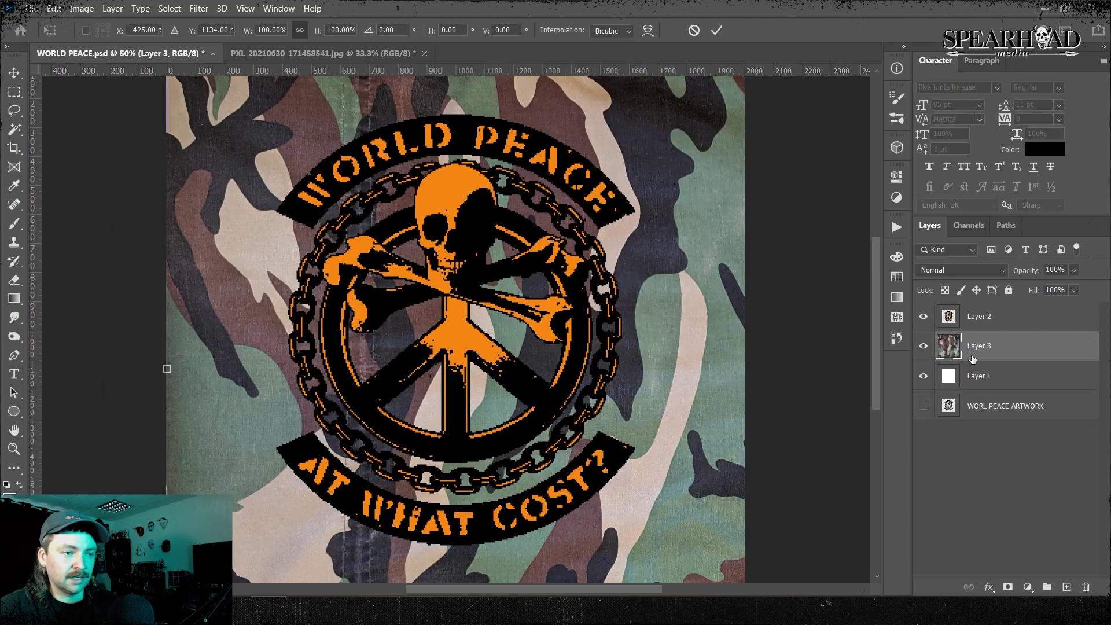
pyautogui.hotkey('ctrl', '-')
pyautogui.hotkey('ctrl', '-')
pyautogui.moveTo(303, 179); pyautogui.dragTo(392, 503)
pyautogui.moveTo(564, 417); pyautogui.dragTo(503, 422)
pyautogui.moveTo(548, 373); pyautogui.dragTo(569, 432)
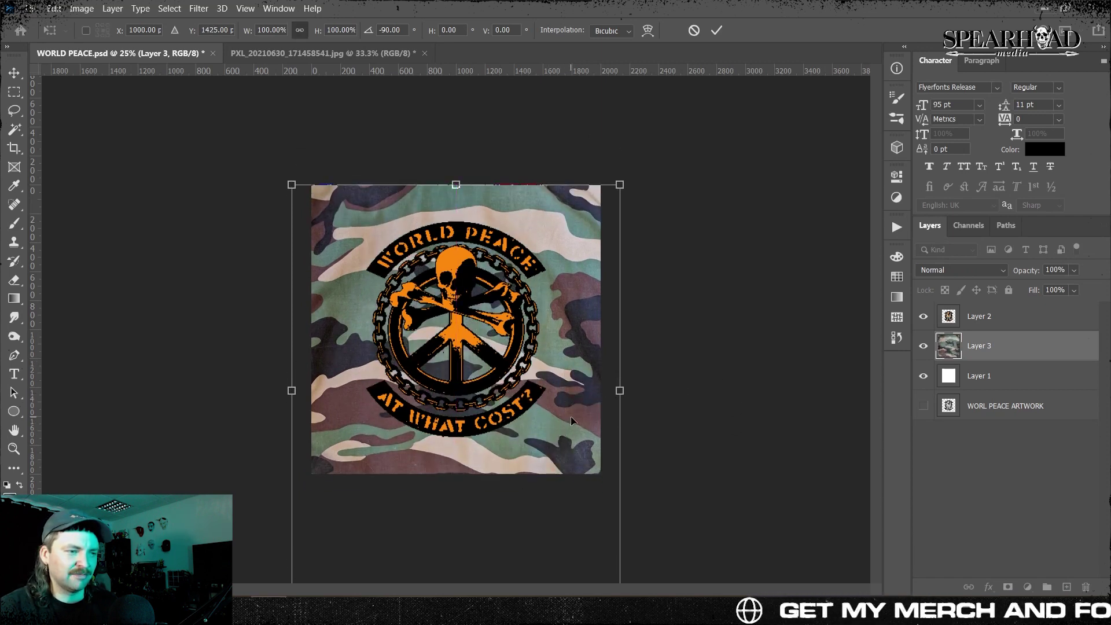
pyautogui.hotkey('shift', 'Left')
pyautogui.hotkey('shift', 'Left')
pyautogui.hotkey('shift', 'Left')
pyautogui.hotkey('shift', 'Left')
pyautogui.hotkey('shift', 'Left')
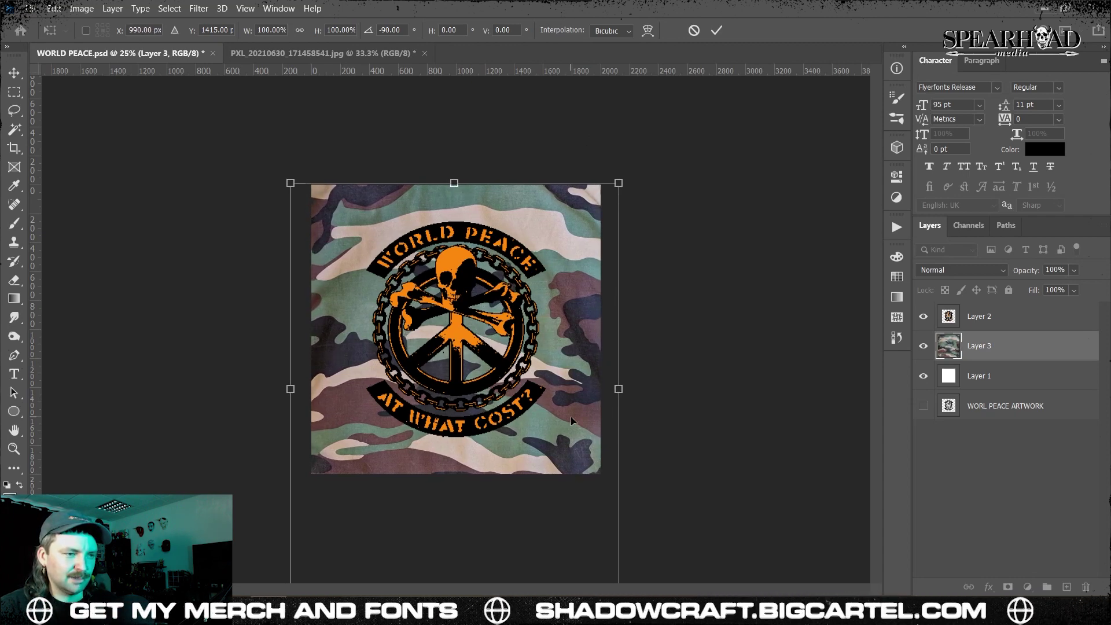
pyautogui.press('Return')
# - Copy the canvas-sized area of the camouflage to its own new layer and try rotating the copy
pyautogui.moveTo(119, 147); pyautogui.dragTo(684, 560)
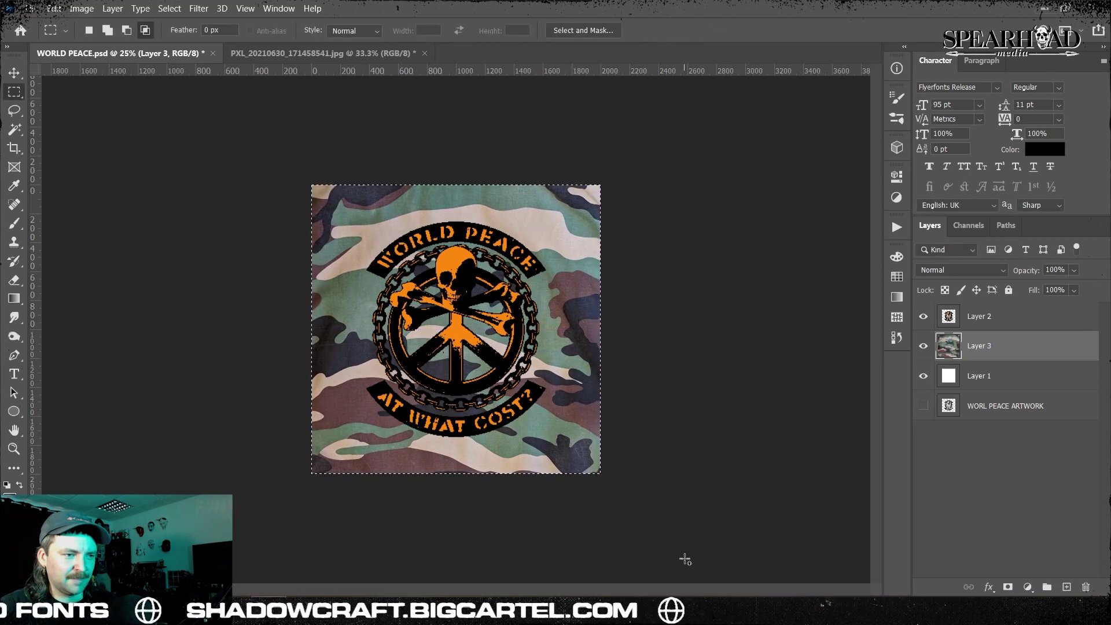
pyautogui.hotkey('ctrl', 'j')
pyautogui.hotkey('ctrl', 't')
pyautogui.moveTo(637, 184); pyautogui.dragTo(359, 406)
pyautogui.moveTo(622, 164); pyautogui.dragTo(340, 465)
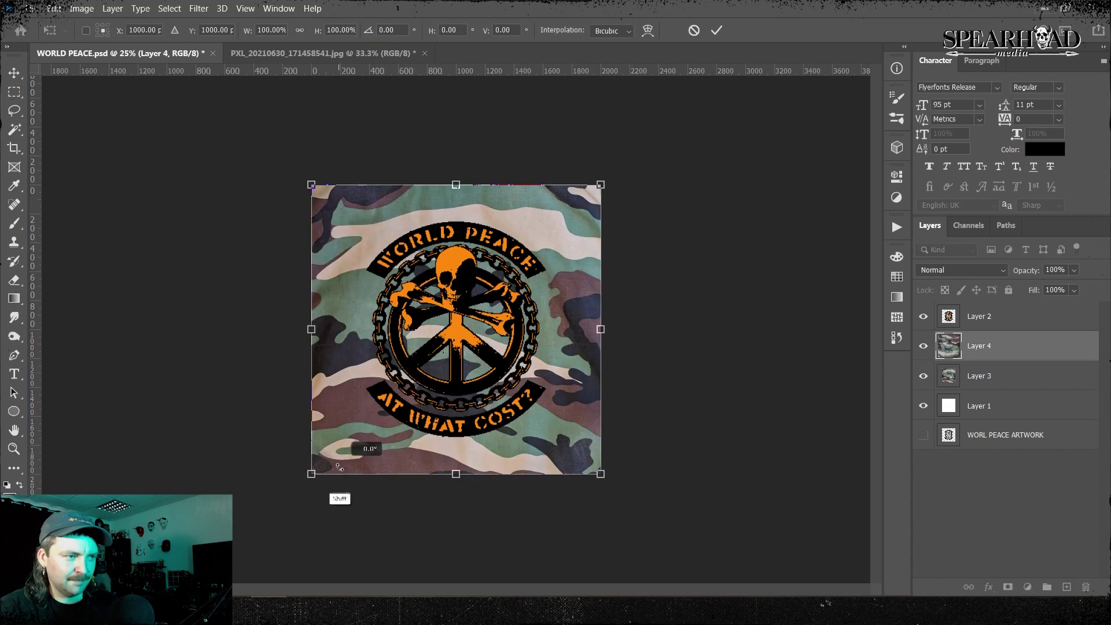
pyautogui.press('Return')
# - Try adjusting the camouflage copy's saturation and hue with Hue/Saturation
pyautogui.scroll(1, 514, 483)
pyautogui.hotkey('ctrl', 'u')
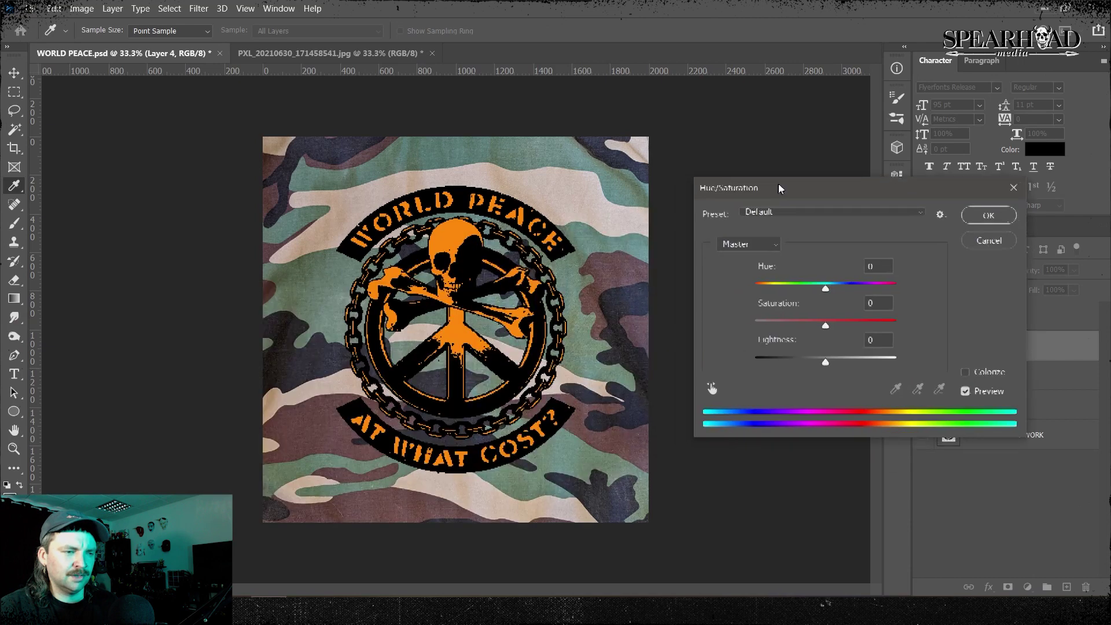
pyautogui.moveTo(844, 322); pyautogui.dragTo(864, 323)
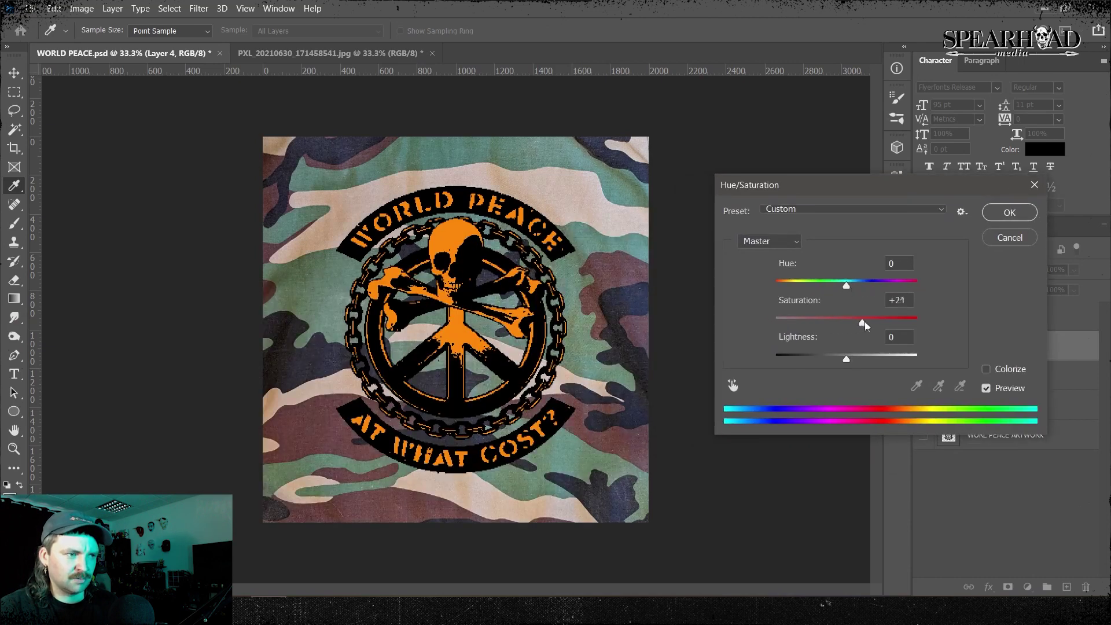
pyautogui.moveTo(837, 285); pyautogui.dragTo(863, 286)
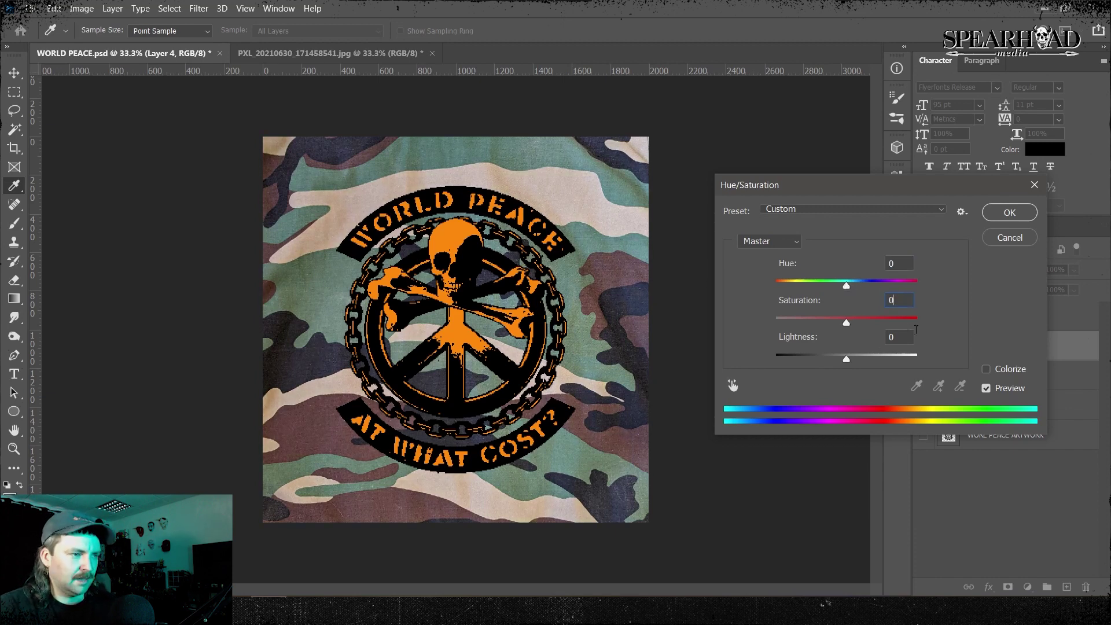
pyautogui.click(1035, 215)
# - Try Auto Tone and Auto Color on the camouflage copy, undoing each correction
pyautogui.click(84, 11)
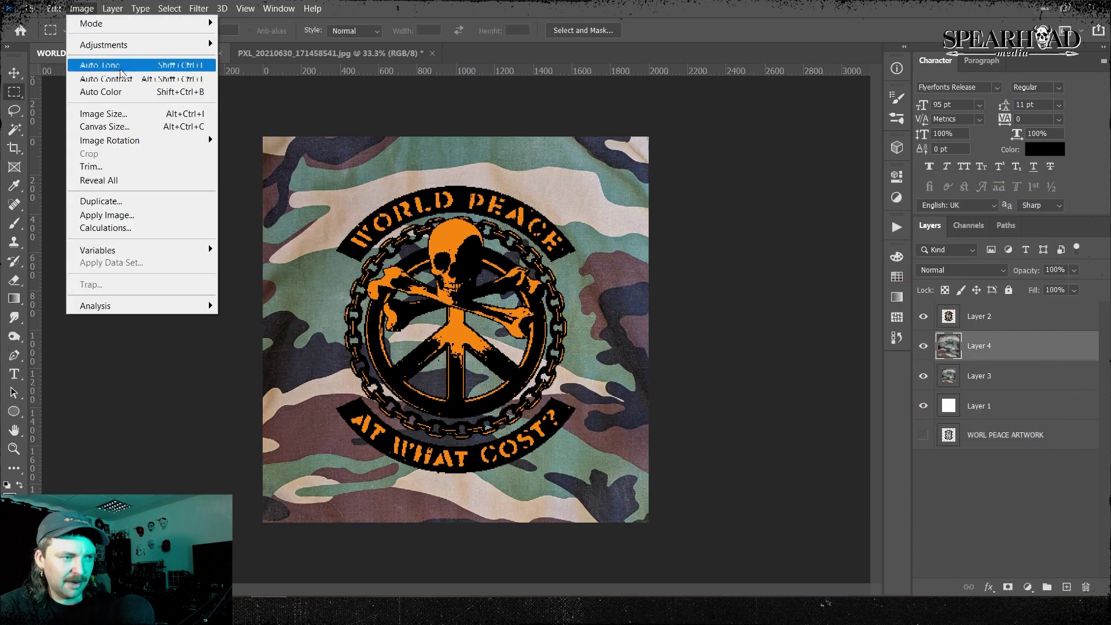
pyautogui.click(109, 62)
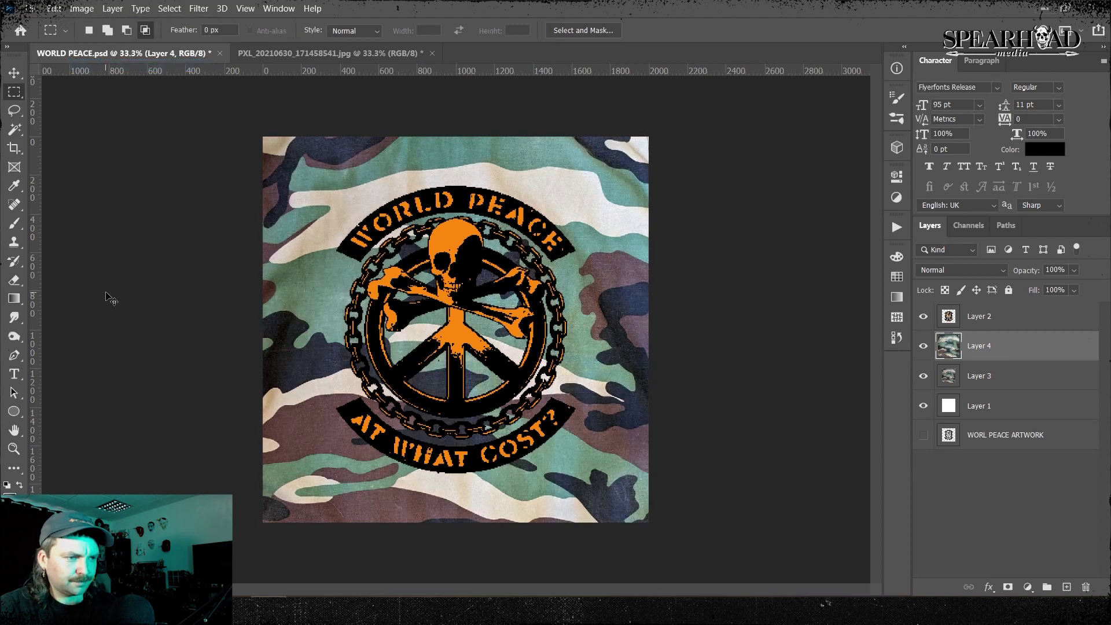
pyautogui.hotkey('ctrl', 'z')
pyautogui.click(81, 8)
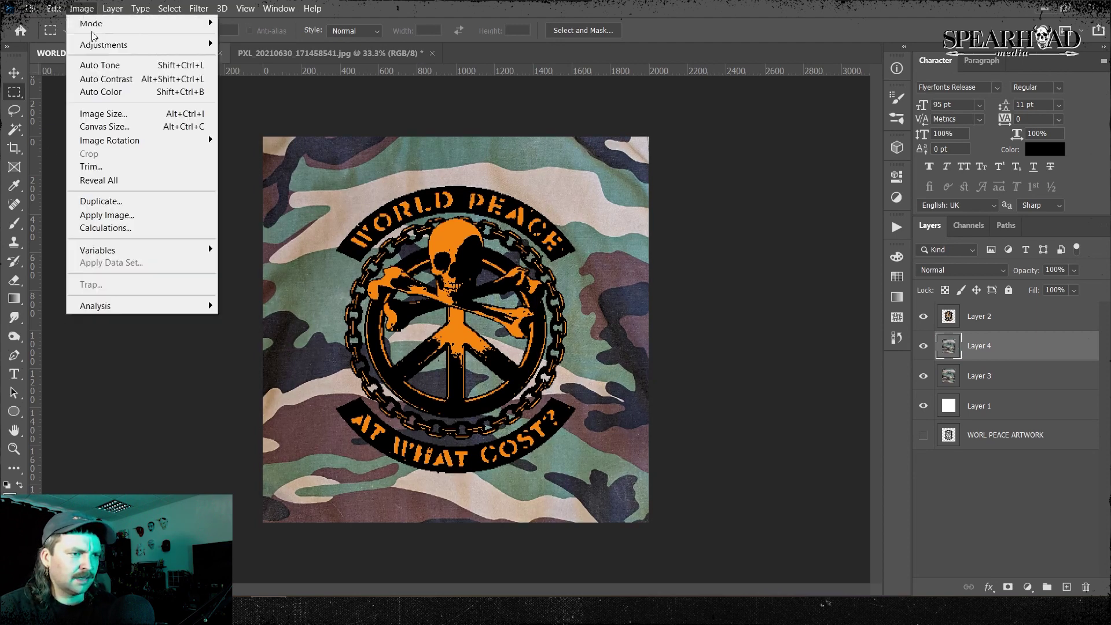
pyautogui.click(110, 91)
pyautogui.hotkey('ctrl', 'z')
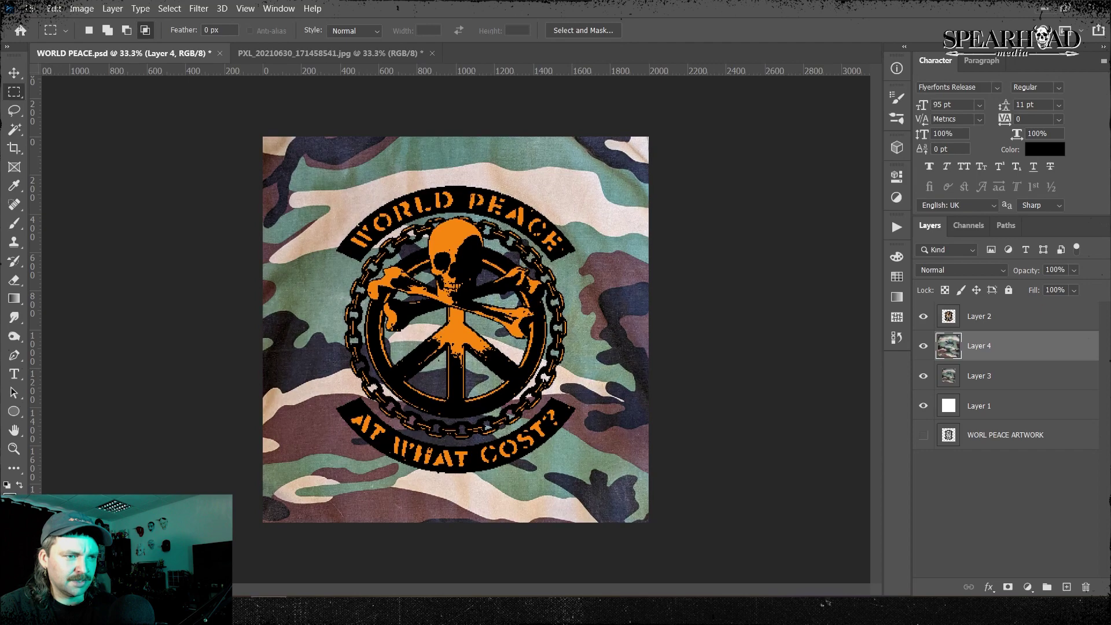
pyautogui.hotkey('ctrl', '+')
pyautogui.hotkey('ctrl', 'z')
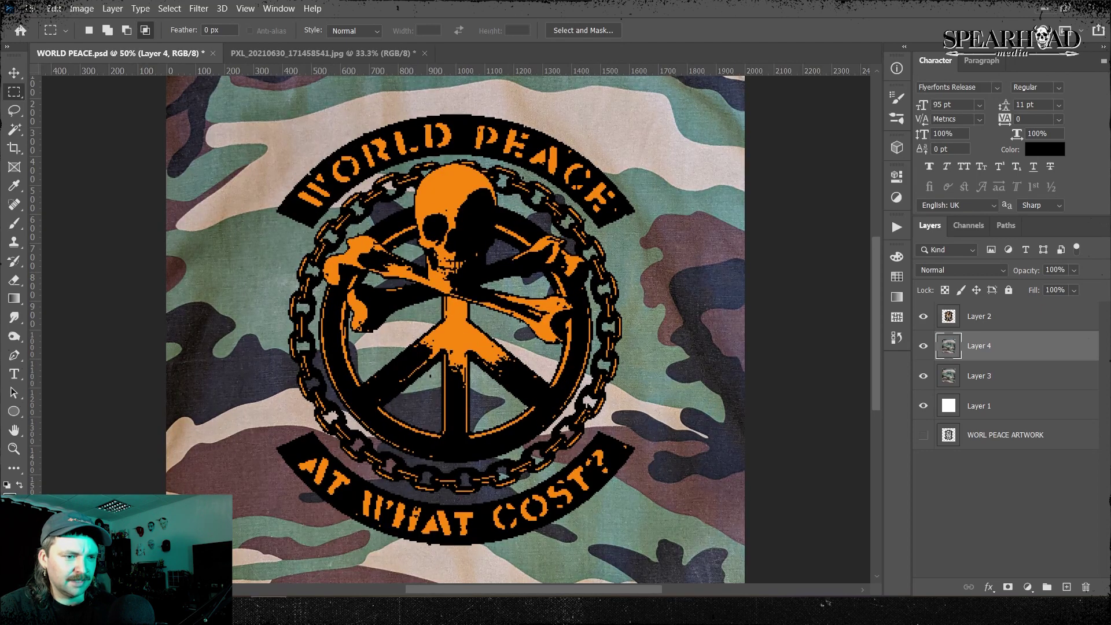
pyautogui.hotkey('ctrl', '-')
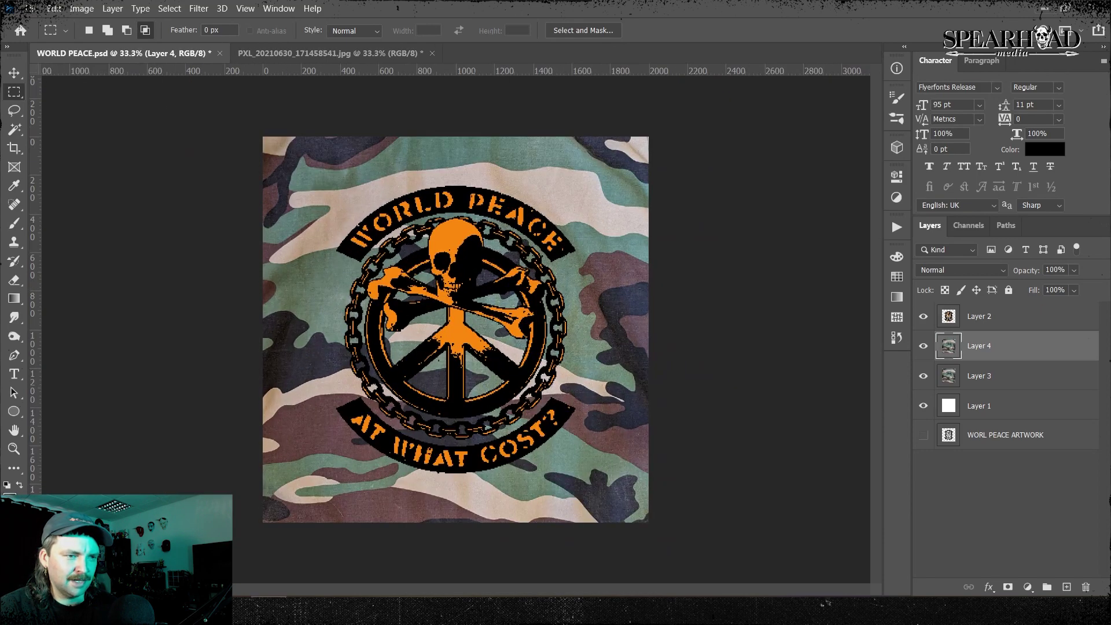
# - Copy the canvas-sized area of the orange-and-black artwork on Layer 2 to a new layer
pyautogui.click(1022, 323)
pyautogui.hotkey('ctrl', 't')
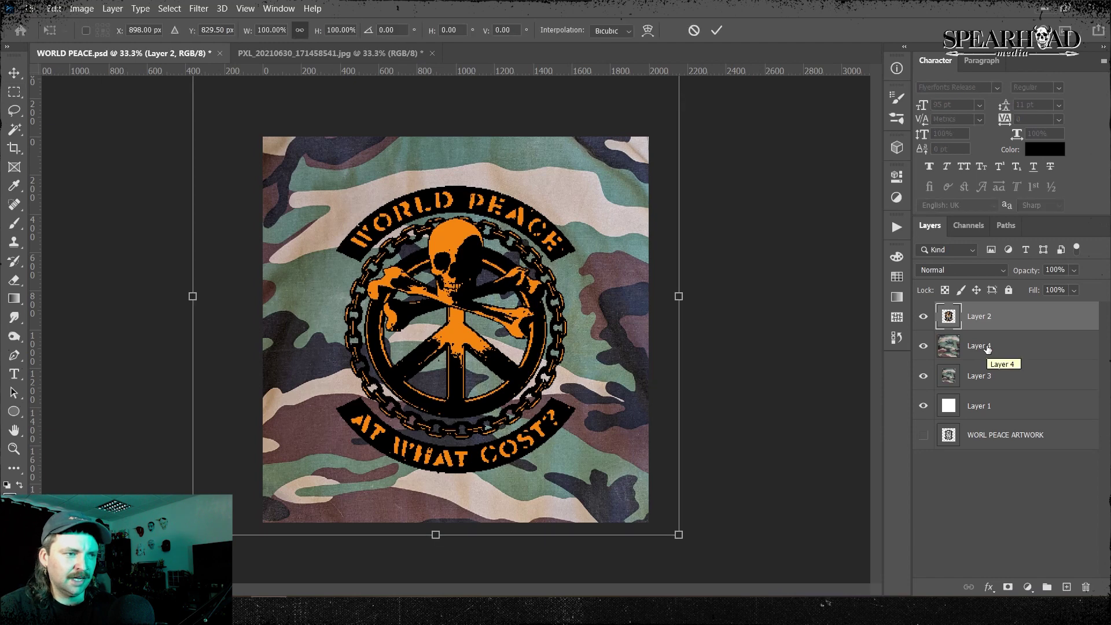
pyautogui.press('Return')
pyautogui.press('m')
pyautogui.moveTo(264, 146); pyautogui.dragTo(708, 592)
pyautogui.hotkey('ctrl', 'j')
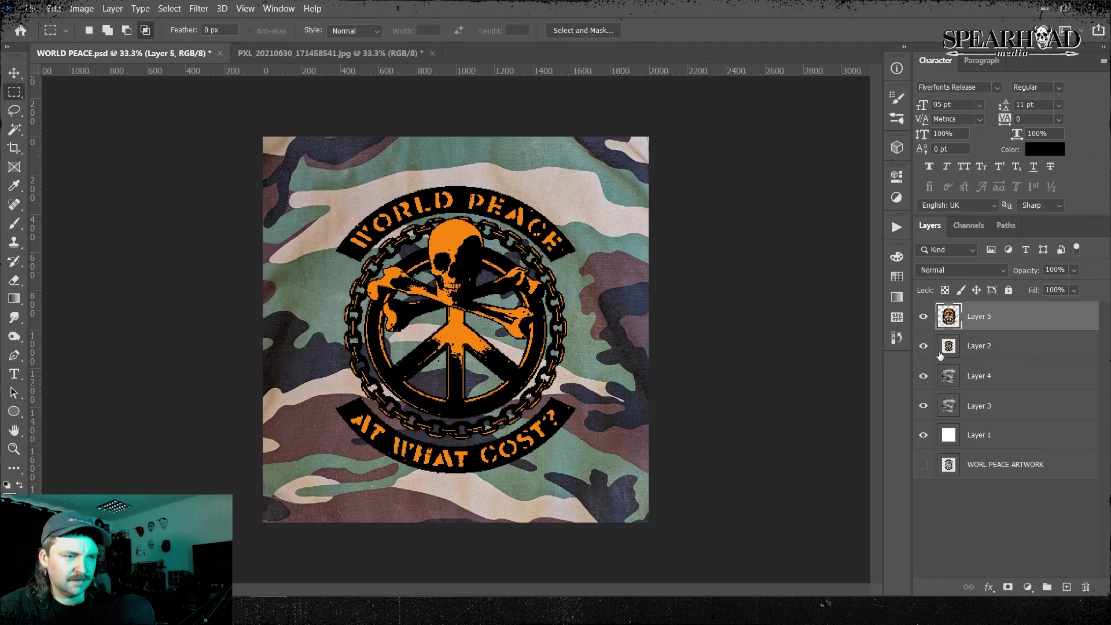
# - Hide Layer 2, scale the artwork copy to about 105%, and place it centrally over the camouflage
pyautogui.hotkey('ctrl', 't')
pyautogui.moveTo(450, 183); pyautogui.dragTo(450, 169)
pyautogui.moveTo(489, 370); pyautogui.dragTo(489, 383)
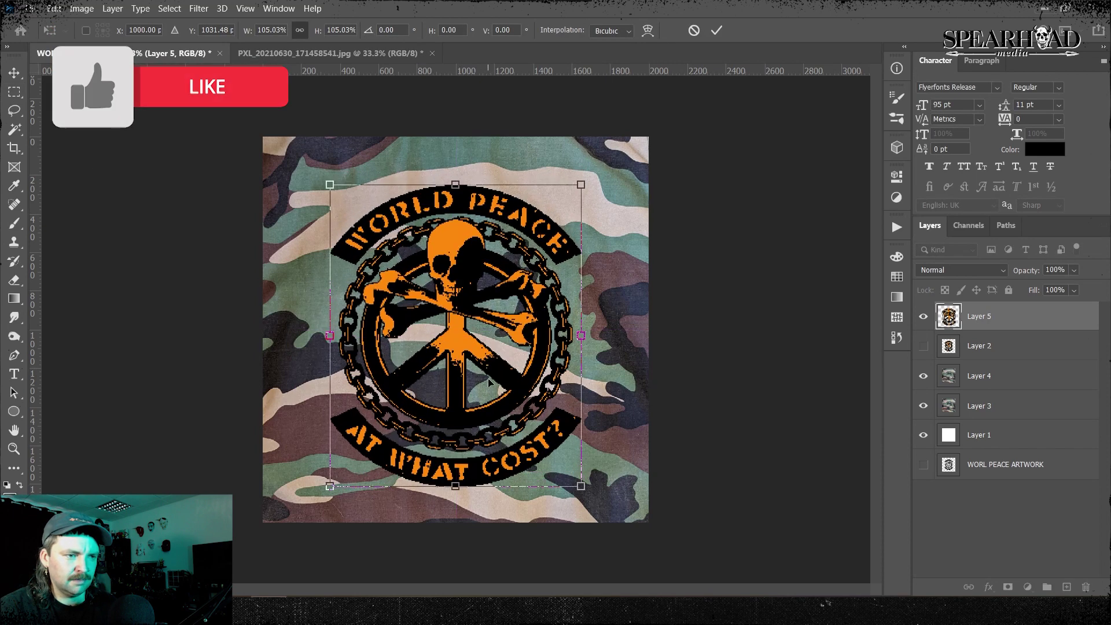
pyautogui.press('Return')
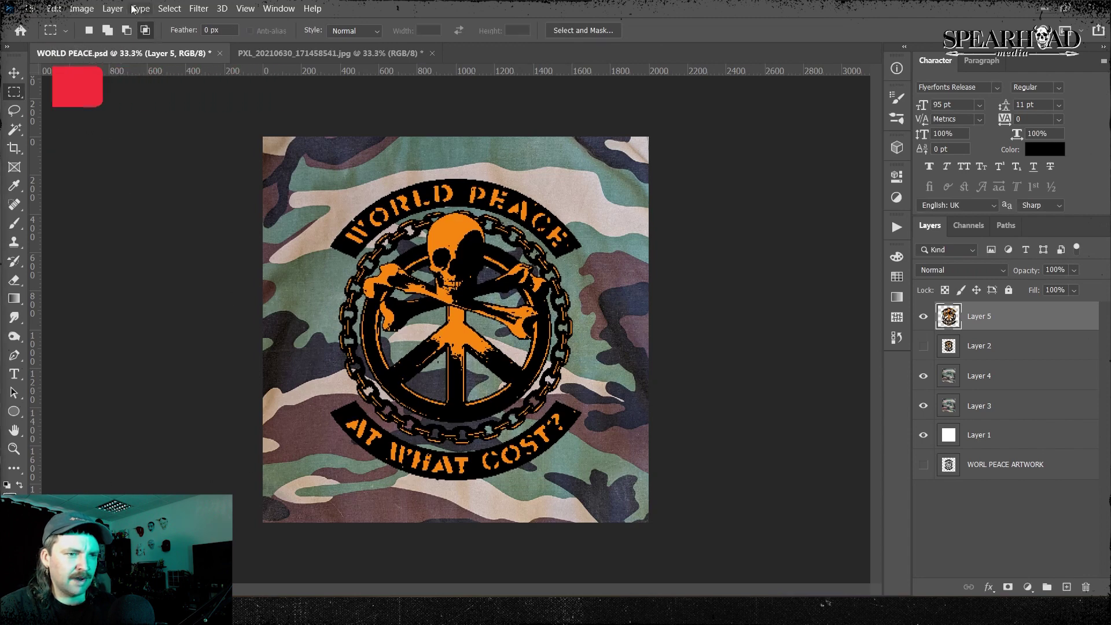
# - Duplicate the orange-and-black artwork on Layer 5
pyautogui.rightClick(1014, 333)
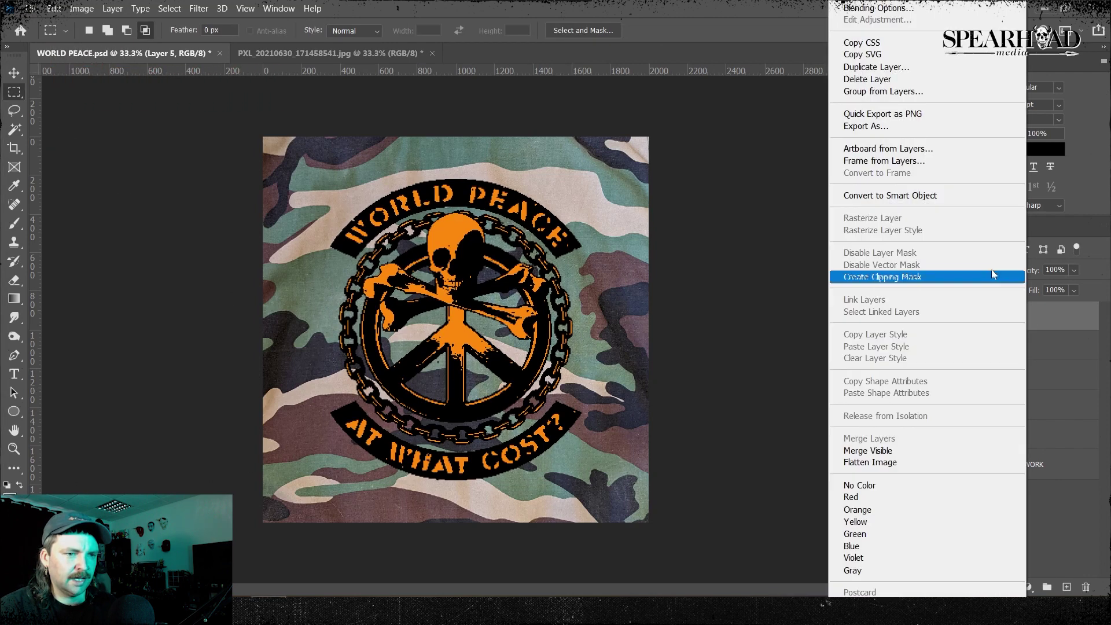
pyautogui.click(868, 68)
pyautogui.press('Return')
# - Delete the hidden Layer 2 and the spare camouflage on Layer 3
pyautogui.click(978, 385)
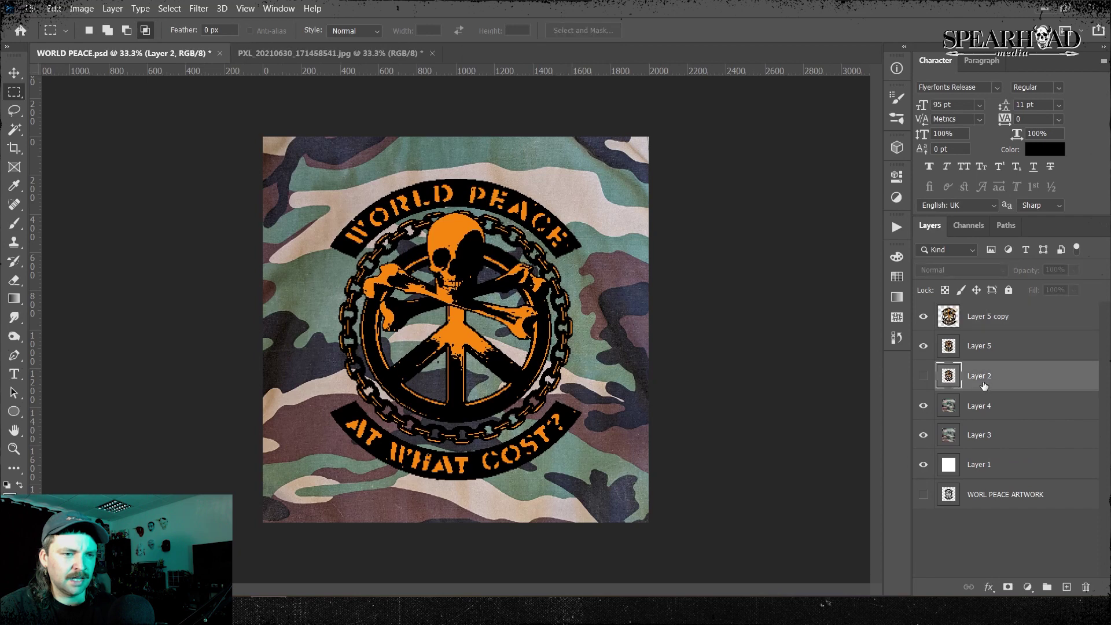
pyautogui.press('Delete')
pyautogui.click(981, 408)
pyautogui.press('Delete')
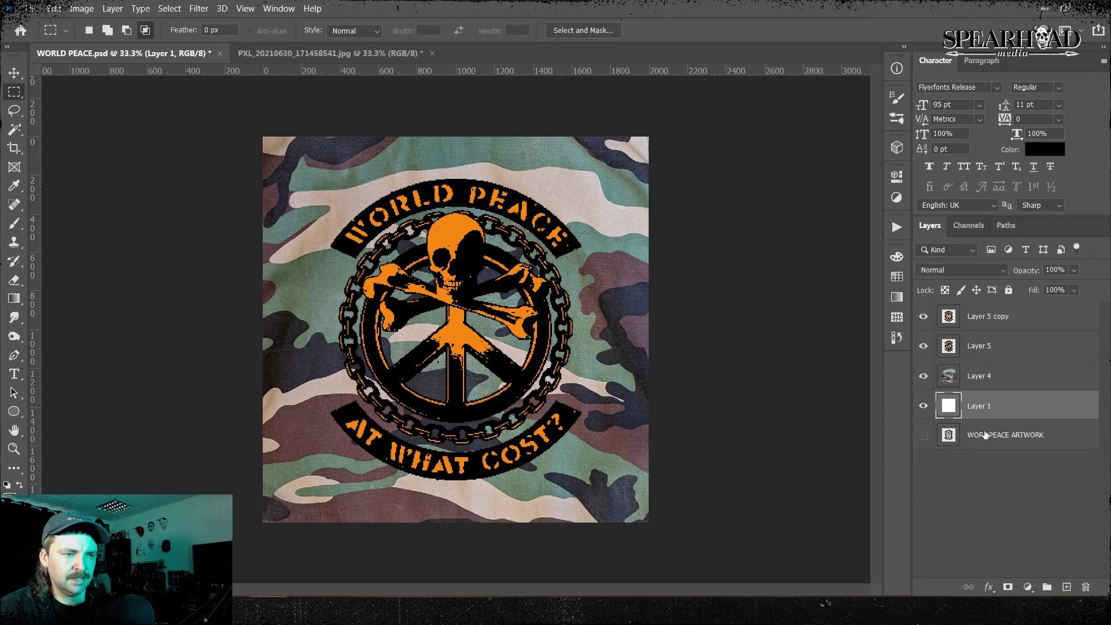
# - Load the outline of the artwork on Layer 5 as a selection and fill it with white
pyautogui.click(972, 346)
pyautogui.keyDown('ctrl'); pyautogui.click(949, 346); pyautogui.keyUp('ctrl')
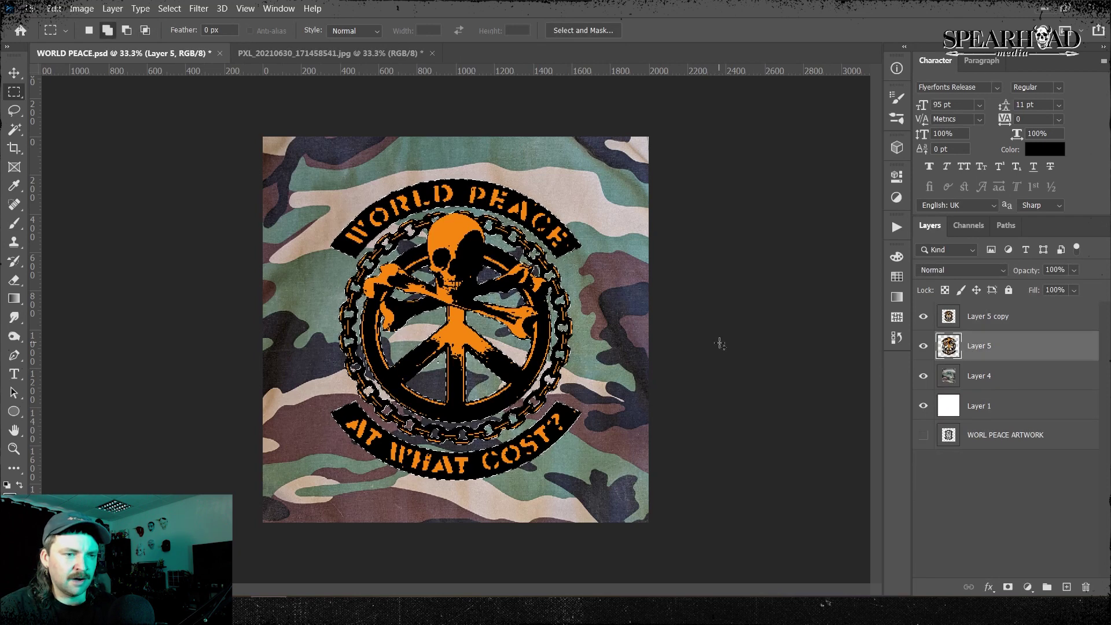
pyautogui.hotkey('shift', 'F5')
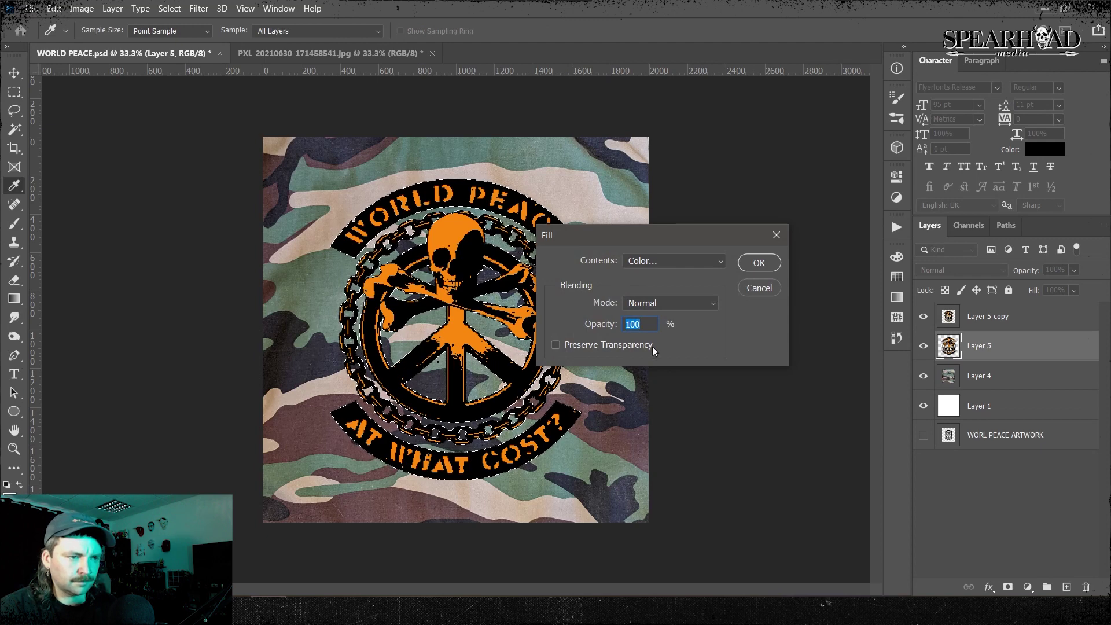
pyautogui.click(708, 260)
pyautogui.click(683, 354)
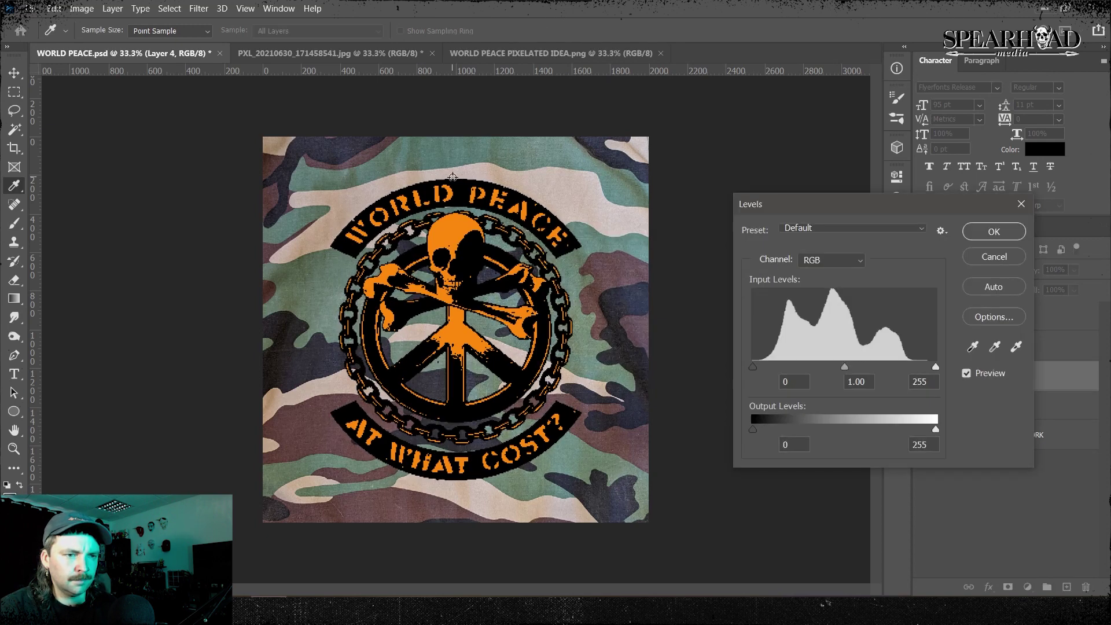
# - Darken the camouflage on Layer 4 with Levels, setting the midtone input to 0.89
pyautogui.moveTo(845, 367)
pyautogui.mouseDown()
pyautogui.moveTo(860, 366)
pyautogui.moveTo(845, 364)
pyautogui.mouseUp()
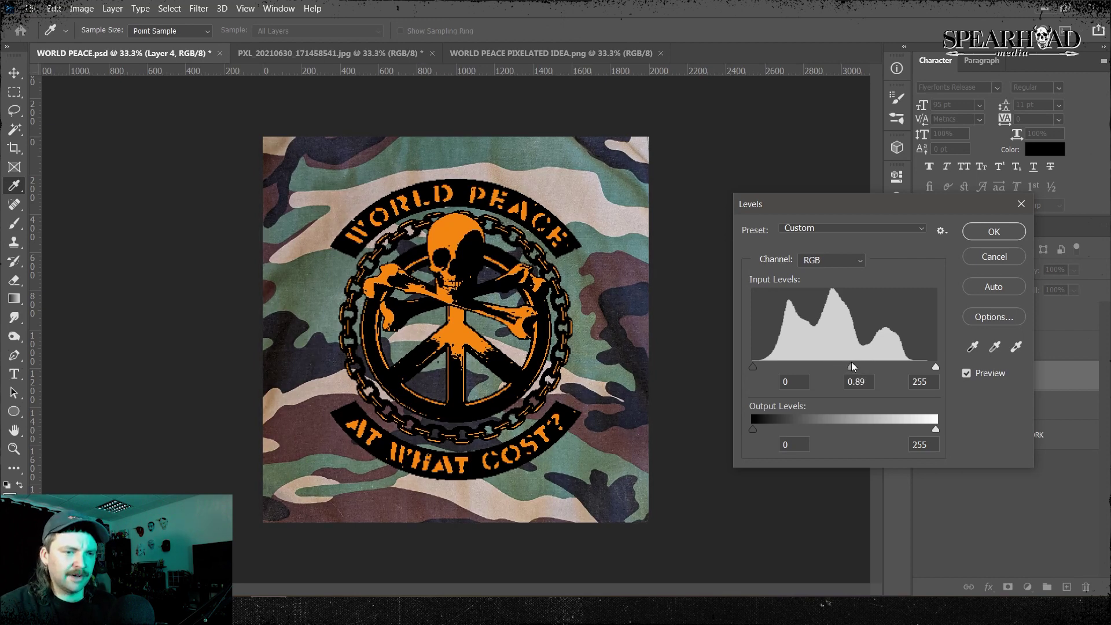
pyautogui.click(993, 232)
# - Select the artwork's orange areas with Color Range at fuzziness 200 and add a new layer above Layer 5 copy
pyautogui.press('b')
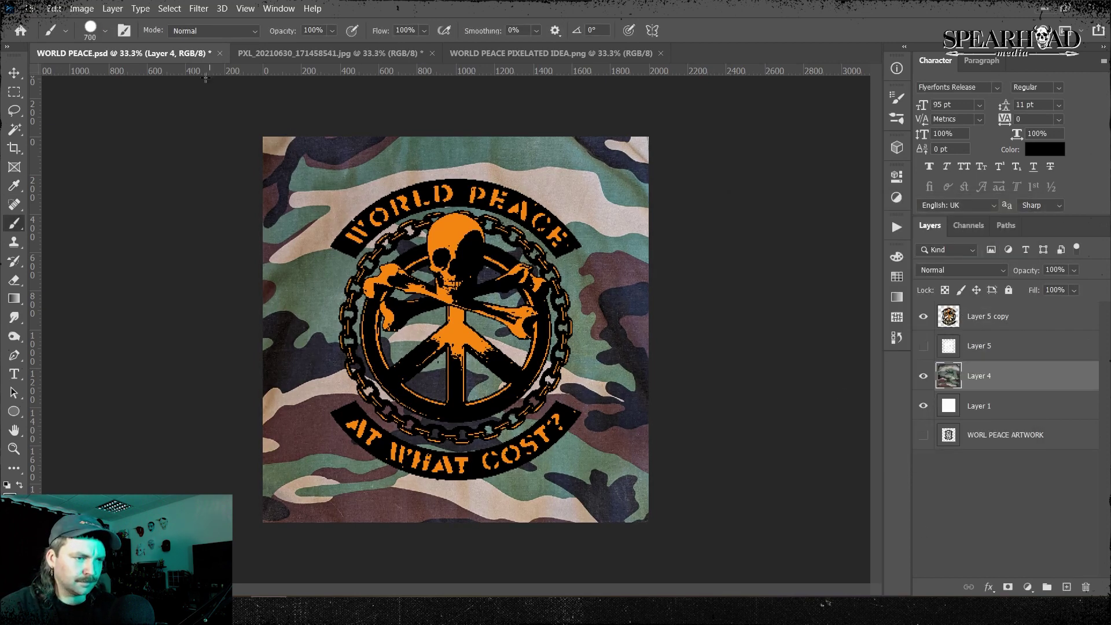
pyautogui.click(169, 8)
pyautogui.click(191, 146)
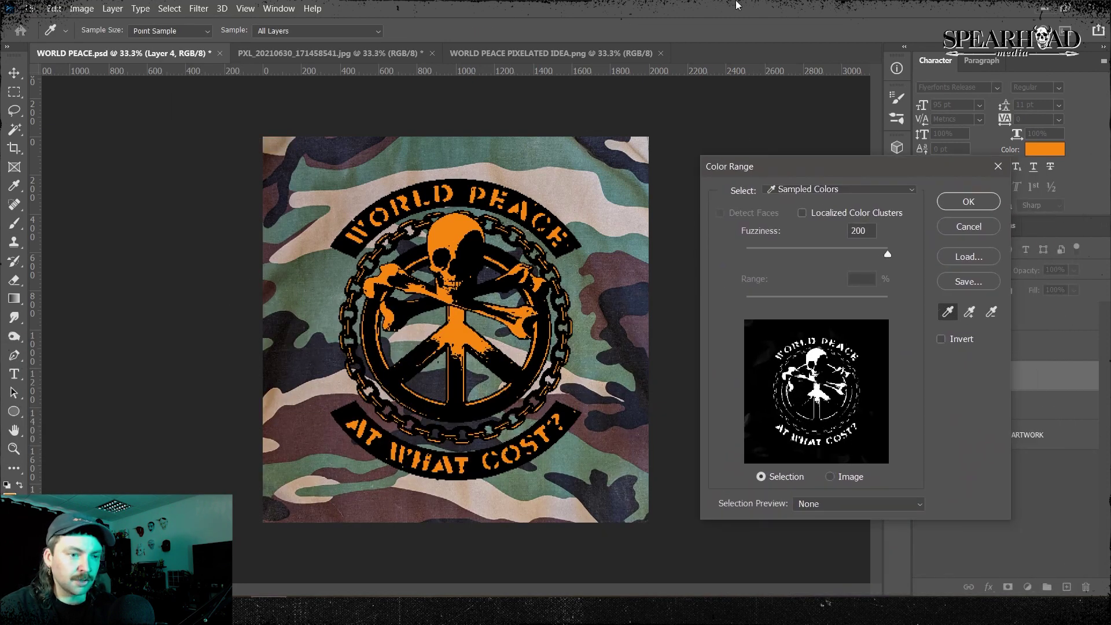
pyautogui.click(968, 202)
pyautogui.click(1019, 317)
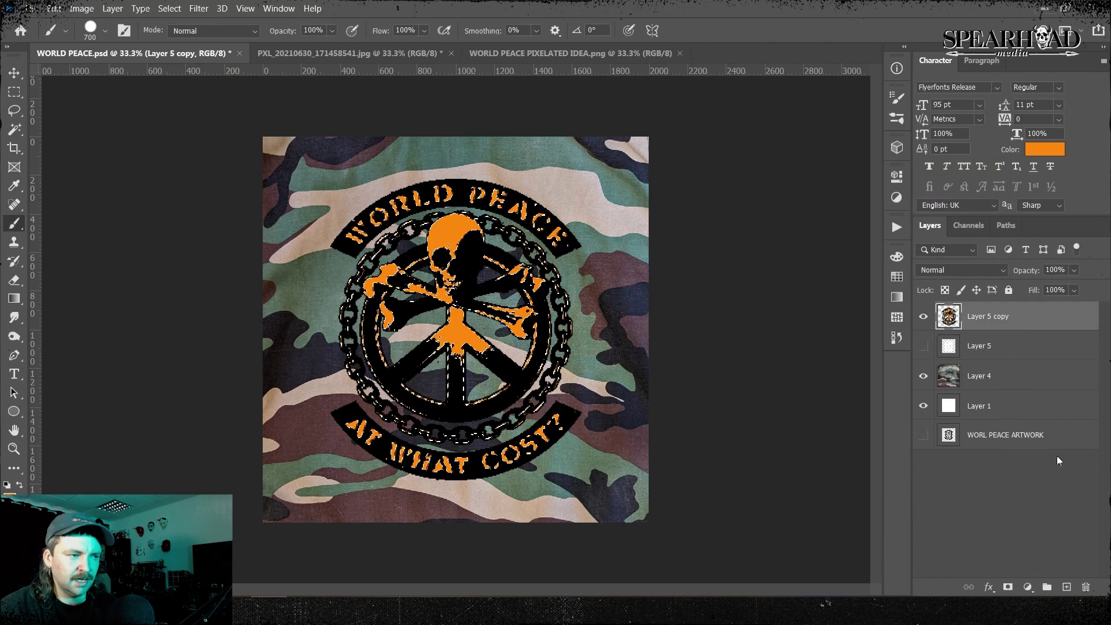
pyautogui.click(1068, 588)
# - Open the gradient for editing and set its starting color stop to the artwork's orange, ff8a0c
pyautogui.press('i')
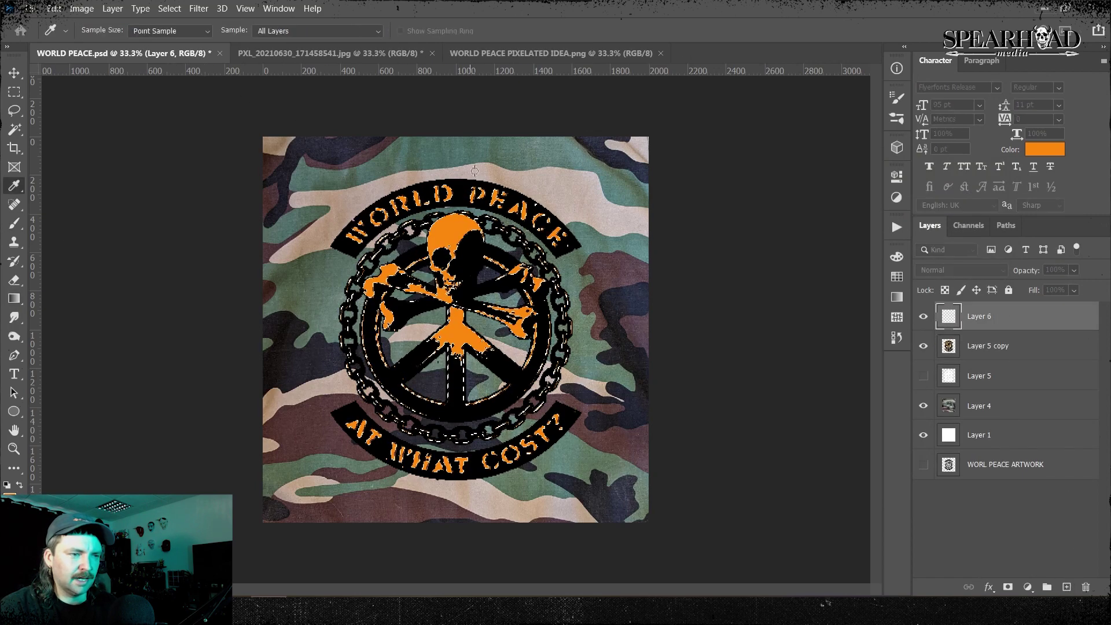
pyautogui.moveTo(0, 278); pyautogui.dragTo(922, 162)
pyautogui.doubleClick(772, 429)
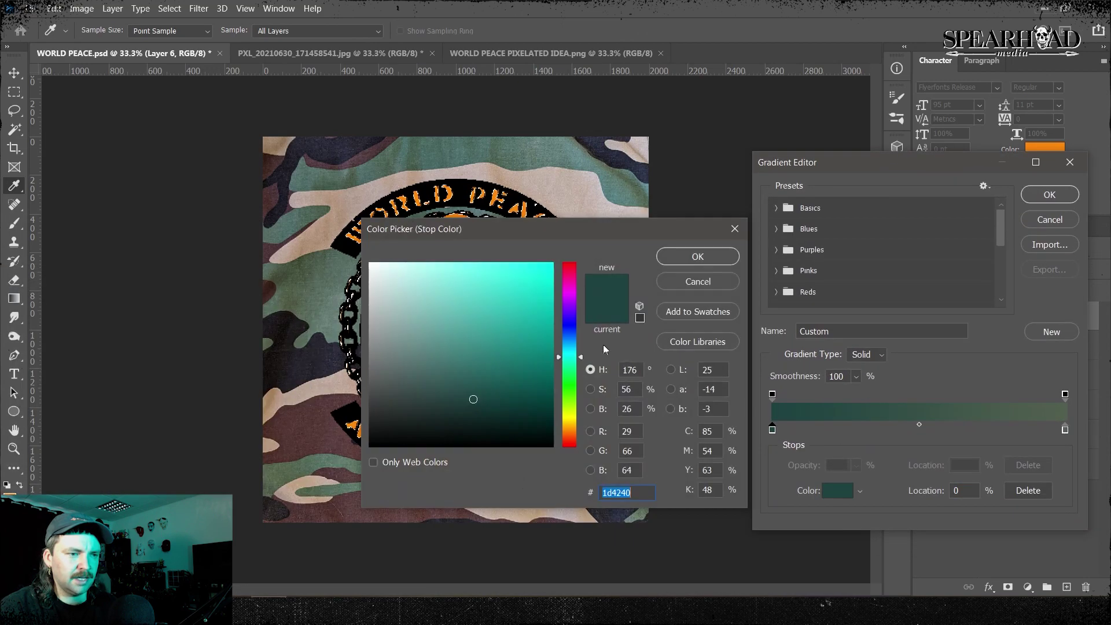
pyautogui.moveTo(486, 225); pyautogui.dragTo(488, 278)
pyautogui.click(467, 241)
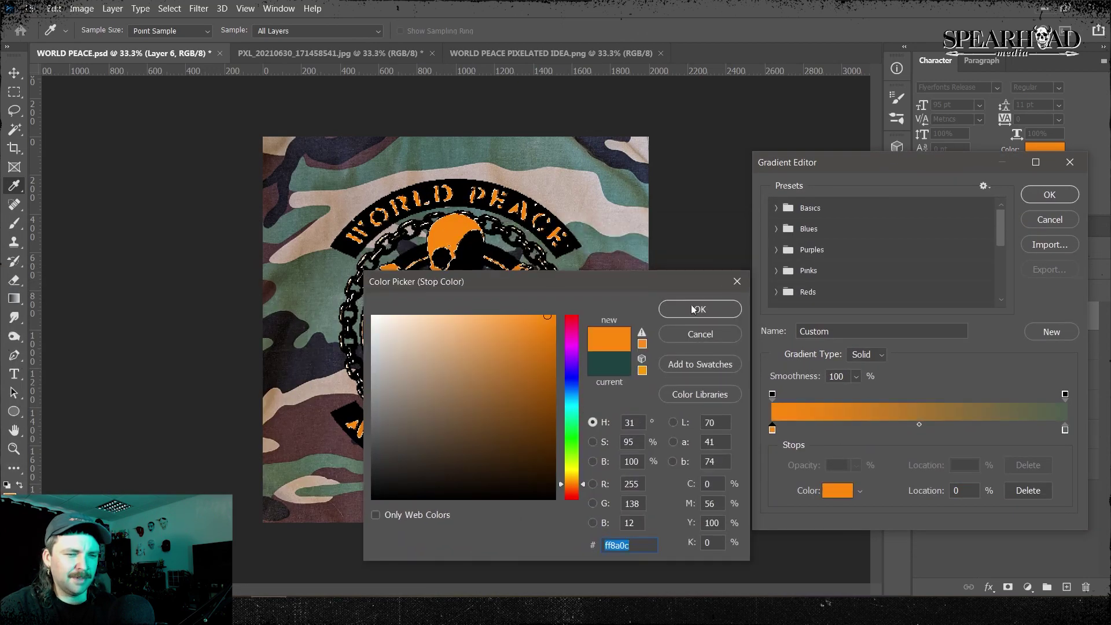
pyautogui.click(698, 310)
# - Set the gradient's end color stop to yellow ffd800 and accept the orange-to-yellow gradient
pyautogui.moveTo(1065, 430); pyautogui.dragTo(1063, 431)
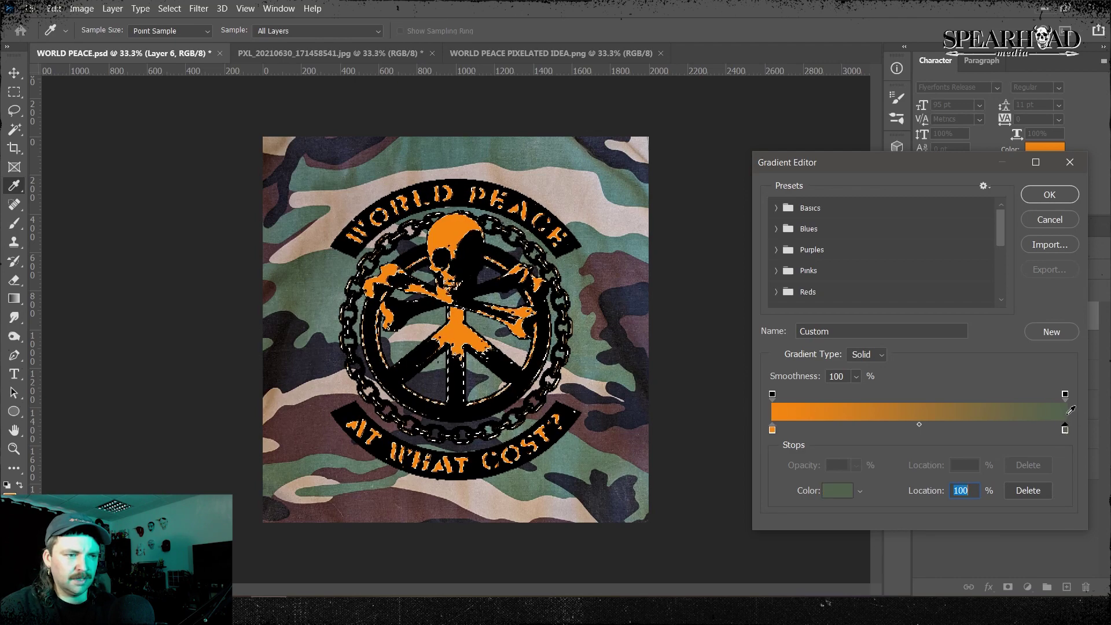
pyautogui.doubleClick(1065, 430)
pyautogui.click(463, 228)
pyautogui.click(488, 316)
pyautogui.click(570, 464)
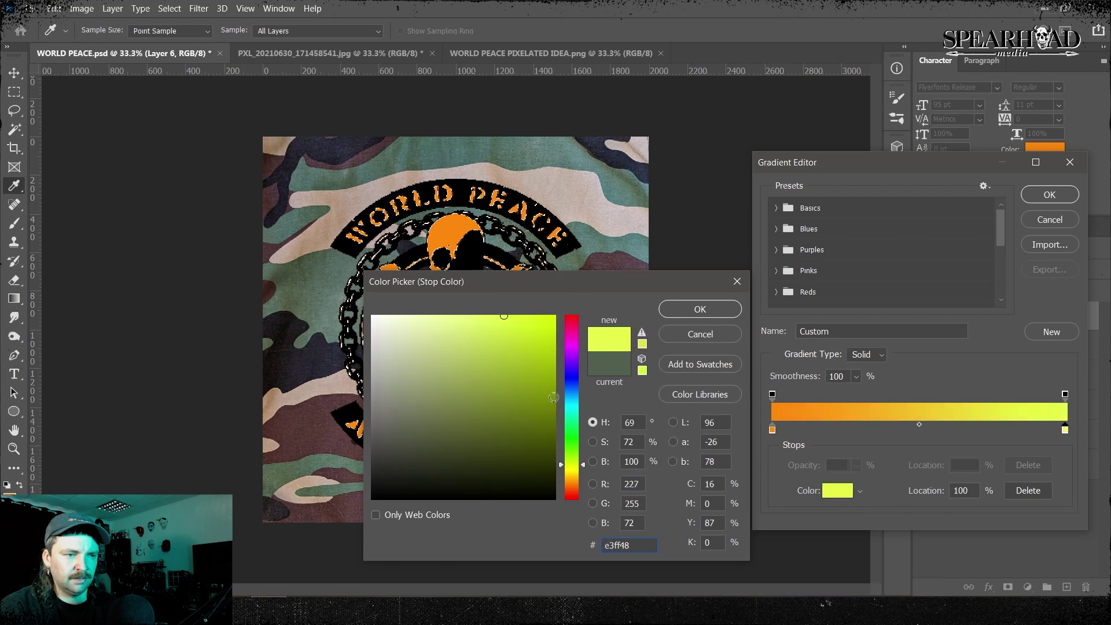
pyautogui.click(575, 477)
pyautogui.moveTo(547, 325); pyautogui.dragTo(588, 286)
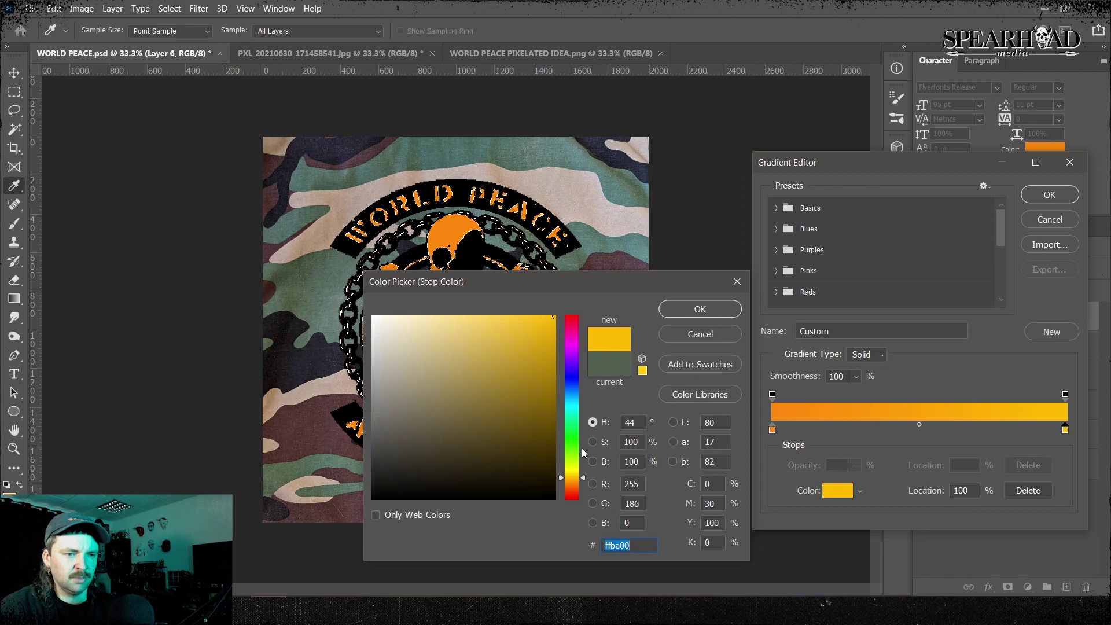
pyautogui.moveTo(586, 478); pyautogui.dragTo(584, 474)
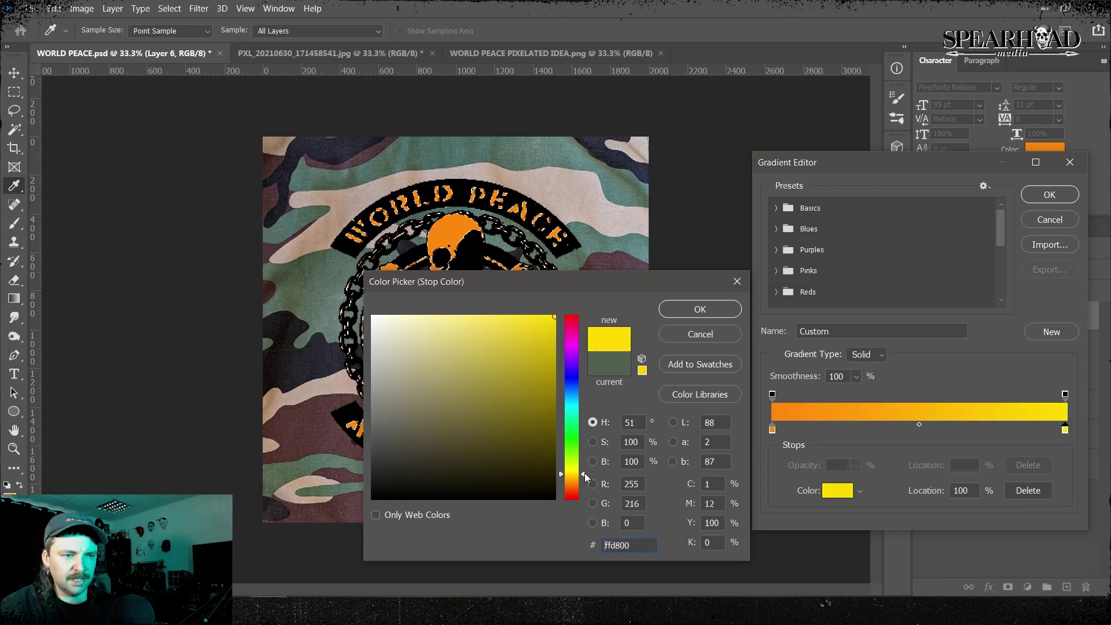
pyautogui.click(700, 309)
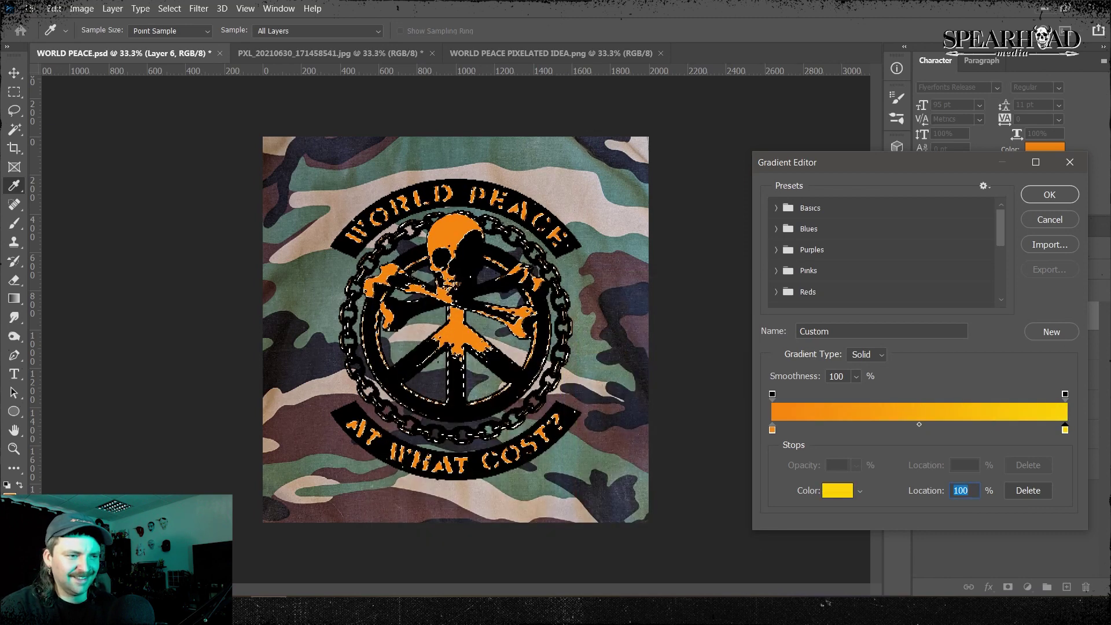
pyautogui.click(1036, 198)
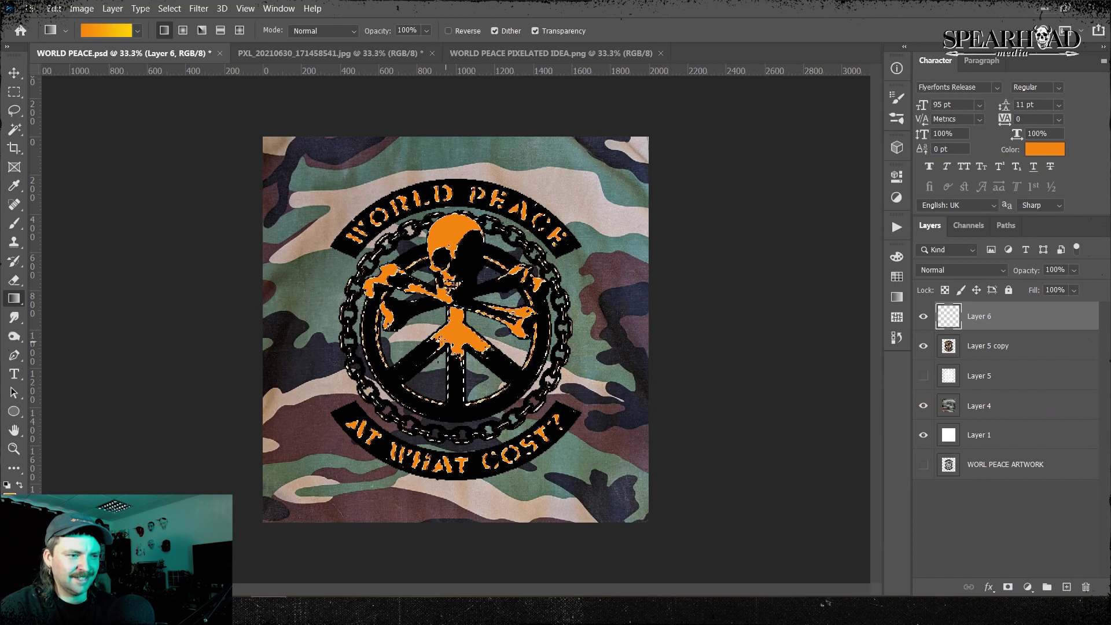